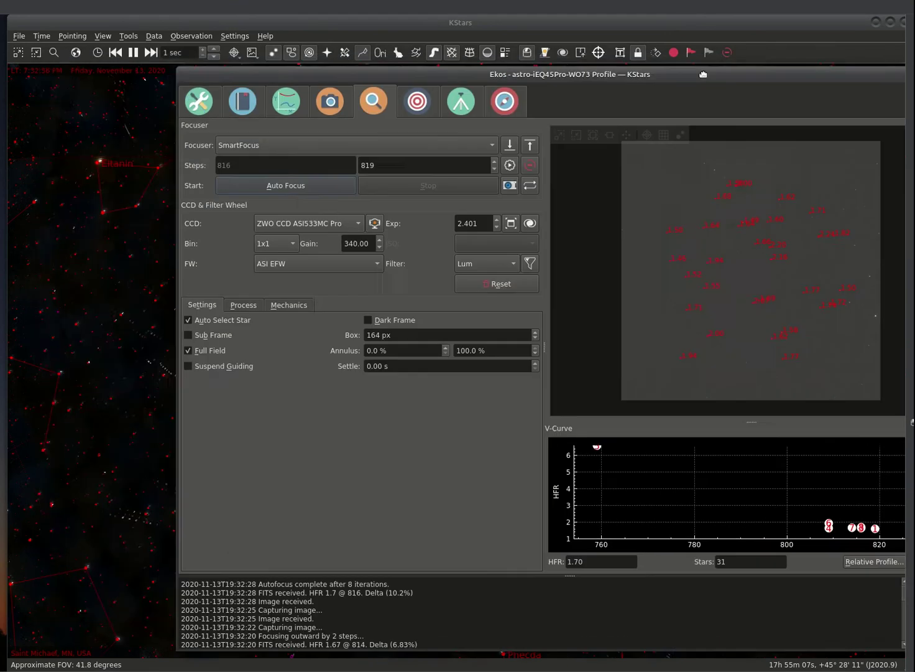
Find the supernova remnant NGC 6995 in Cygnus on the sky map and slew the iOptron iEQ45 Pro to it
click(526, 54)
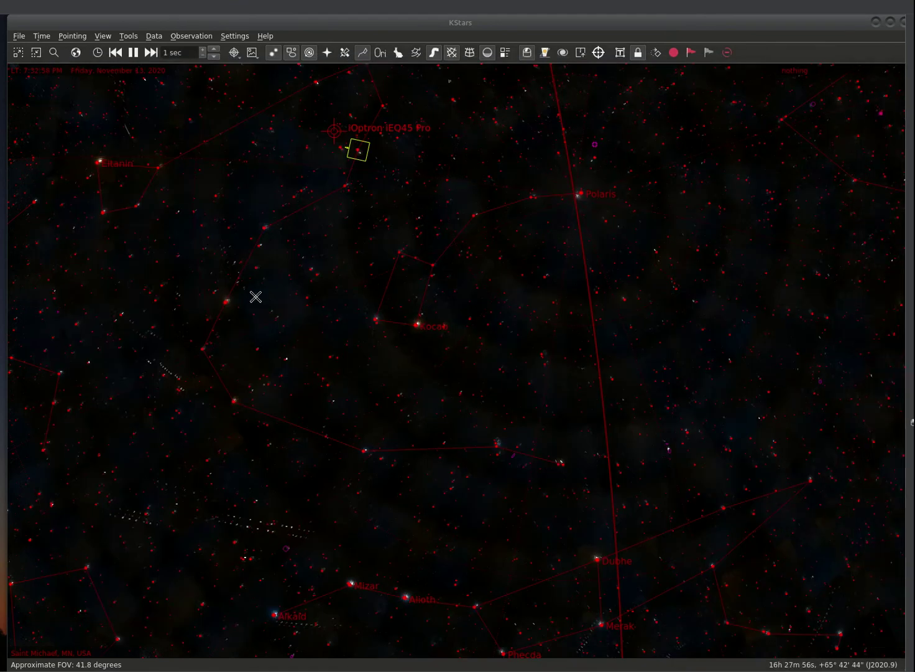
drag(235, 296, 872, 223)
drag(759, 223, 664, 258)
drag(575, 230, 632, 521)
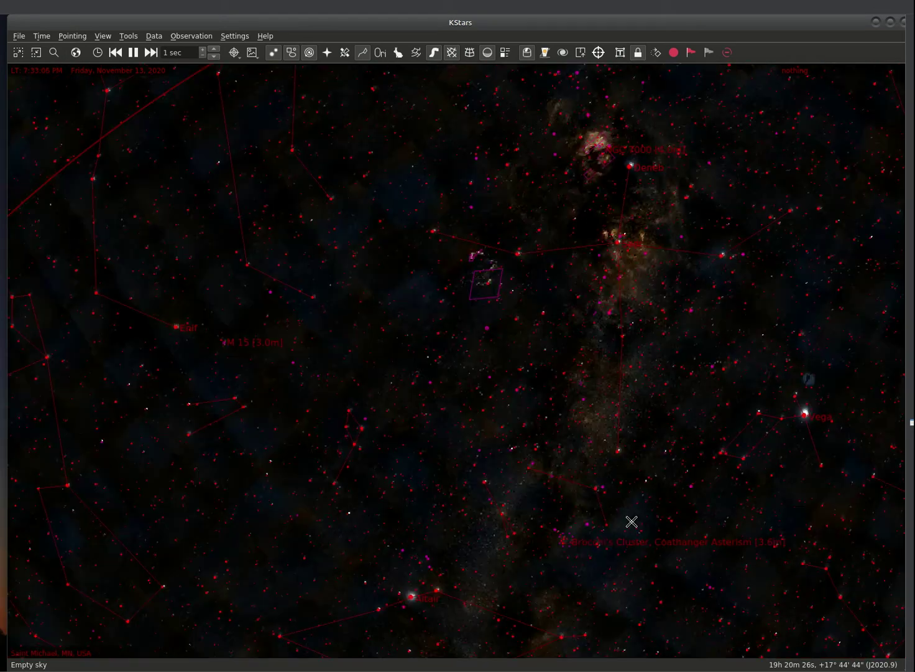
drag(486, 337, 587, 441)
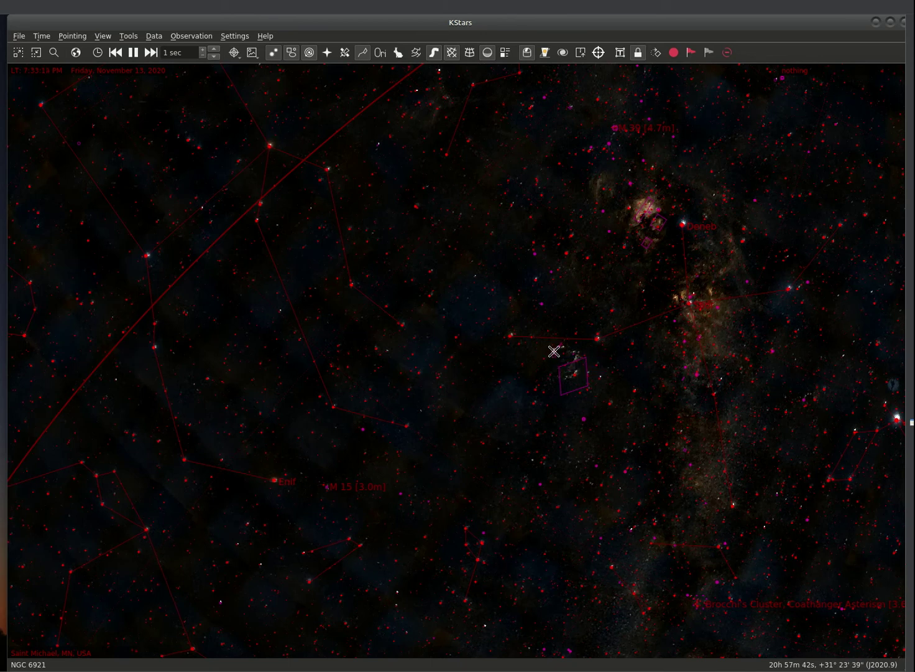
right_click(556, 355)
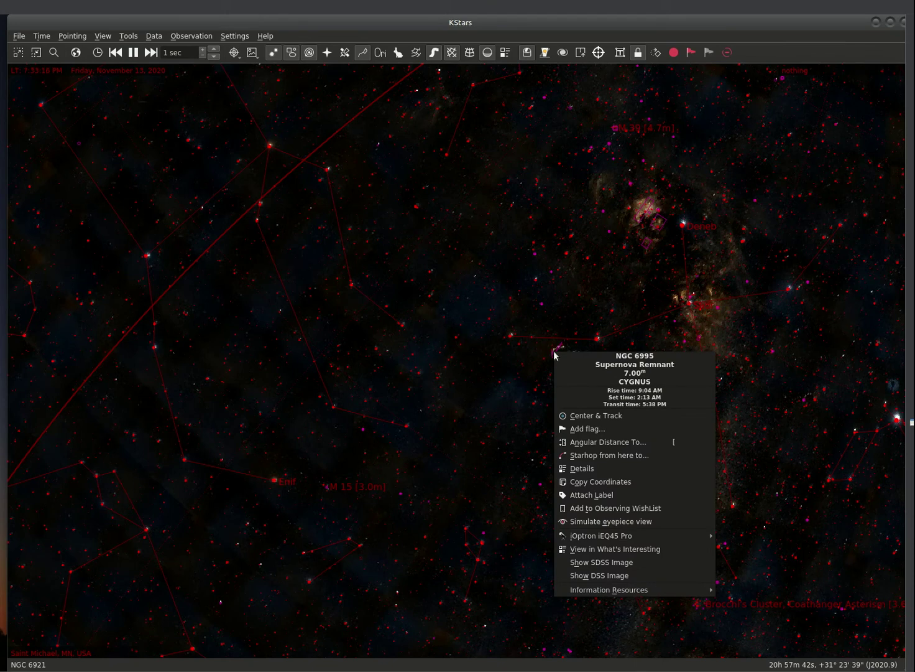
mouse_move(613, 536)
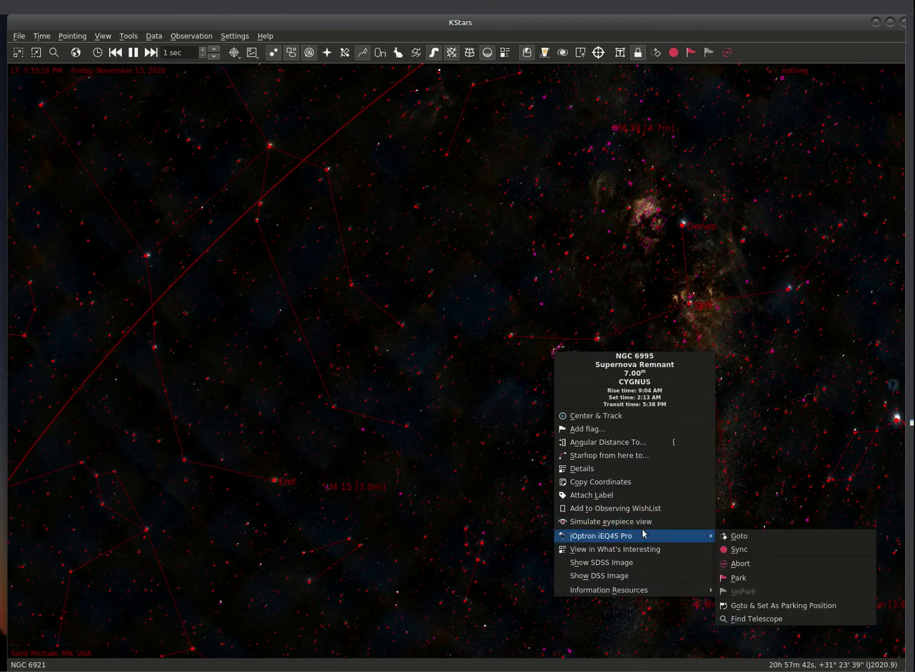
click(739, 537)
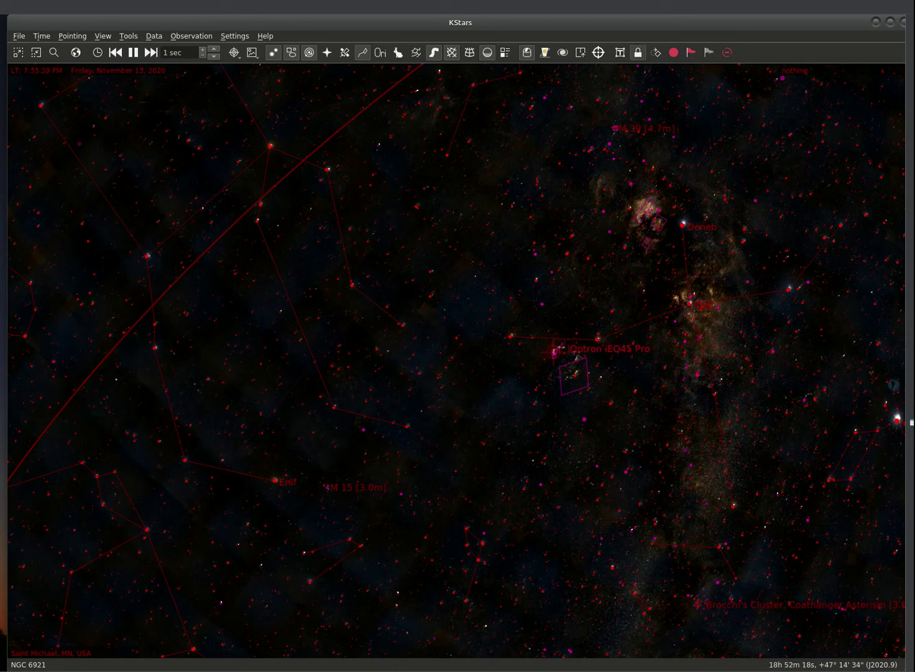
Capture and plate-solve an image in the Ekos alignment module to centre the mount on the target, and inspect the frame
key(alt+Tab)
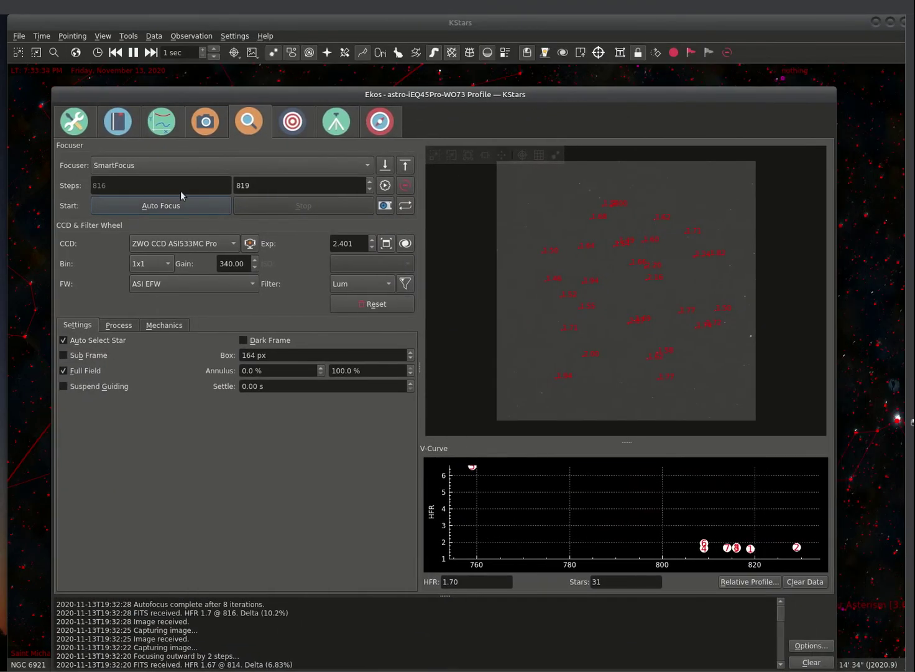
click(292, 122)
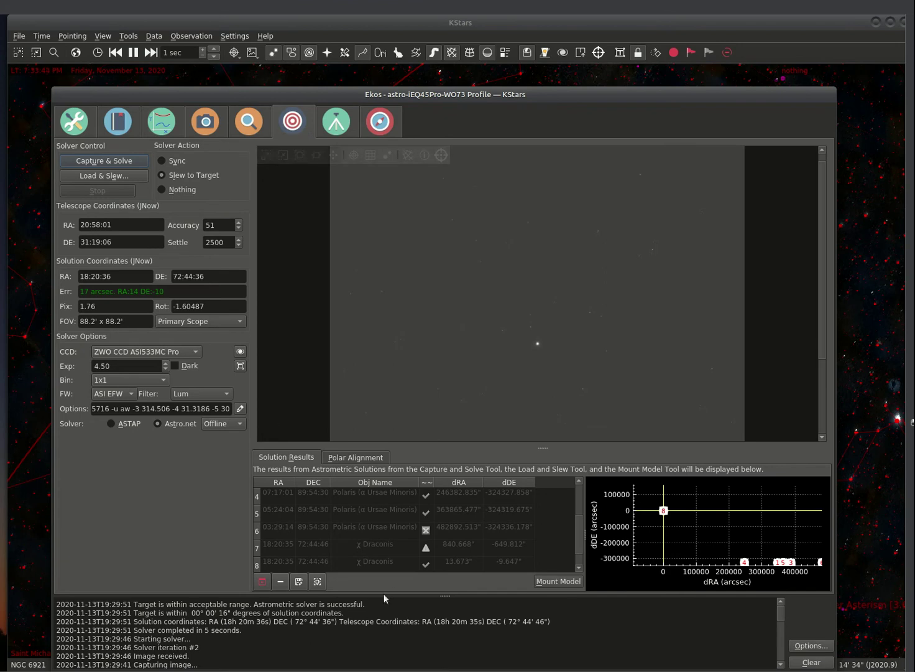
click(120, 160)
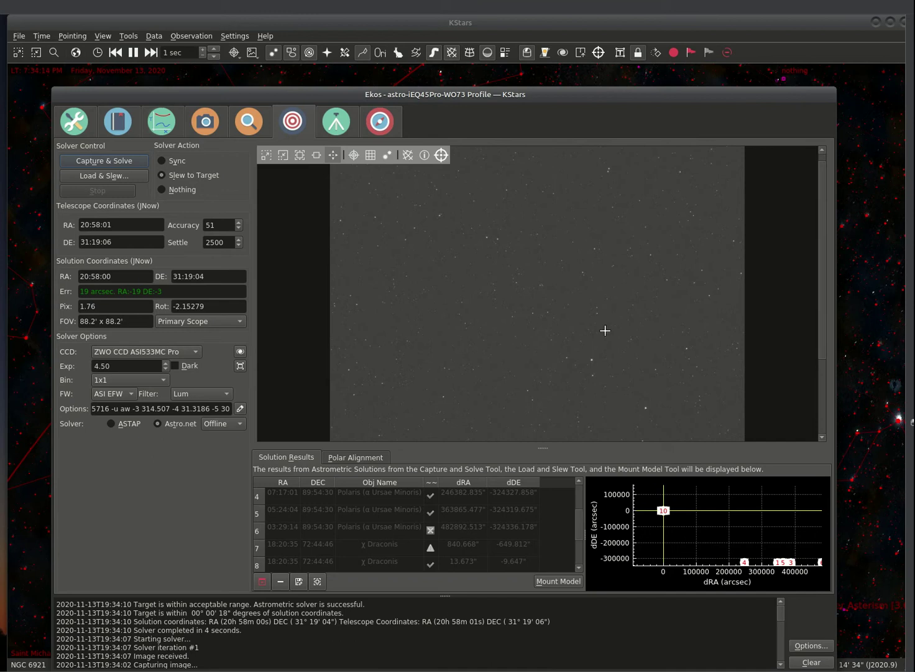
scroll(604, 330, down, 1)
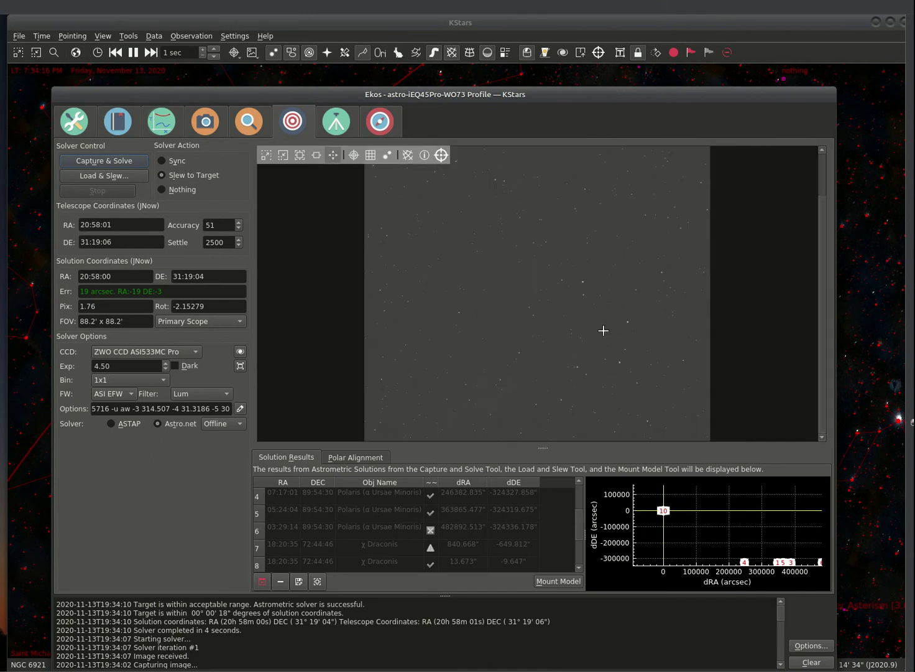
scroll(603, 330, down, 1)
scroll(603, 330, up, 1)
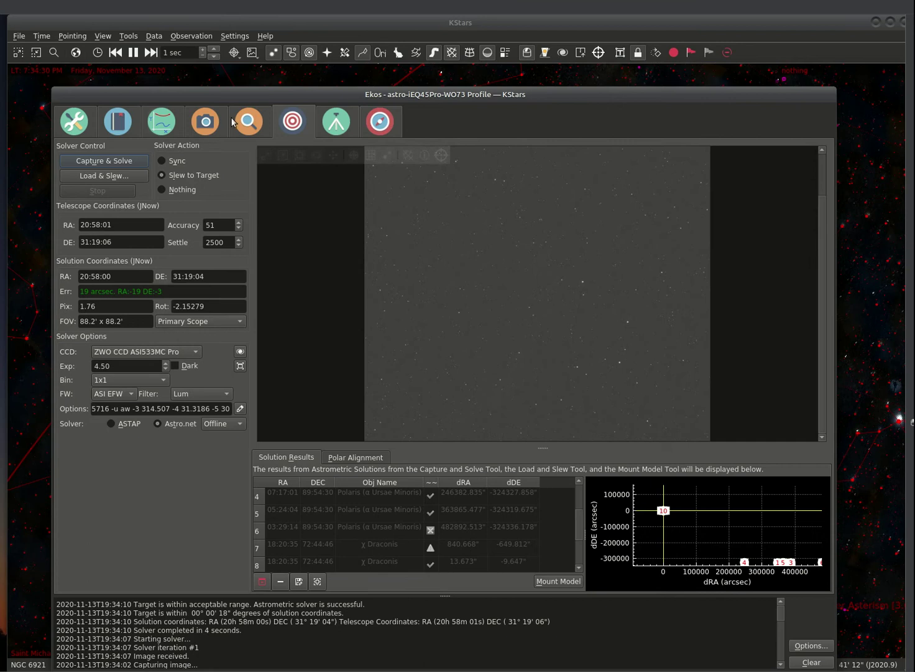
Keep iOptron iEQ45 Pro as the guiding pulse device and start autoguiding with calibration
click(374, 123)
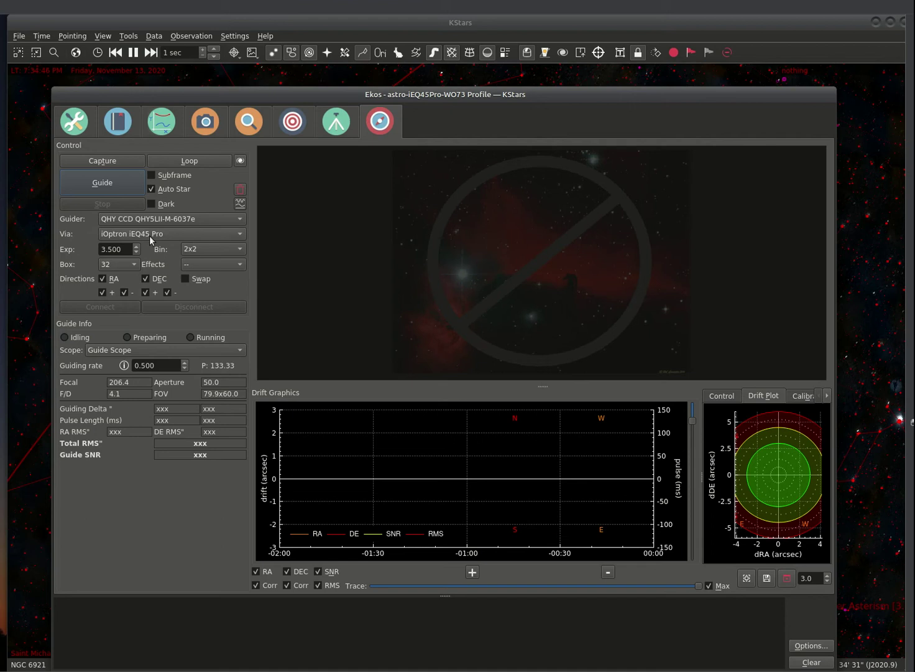
click(218, 234)
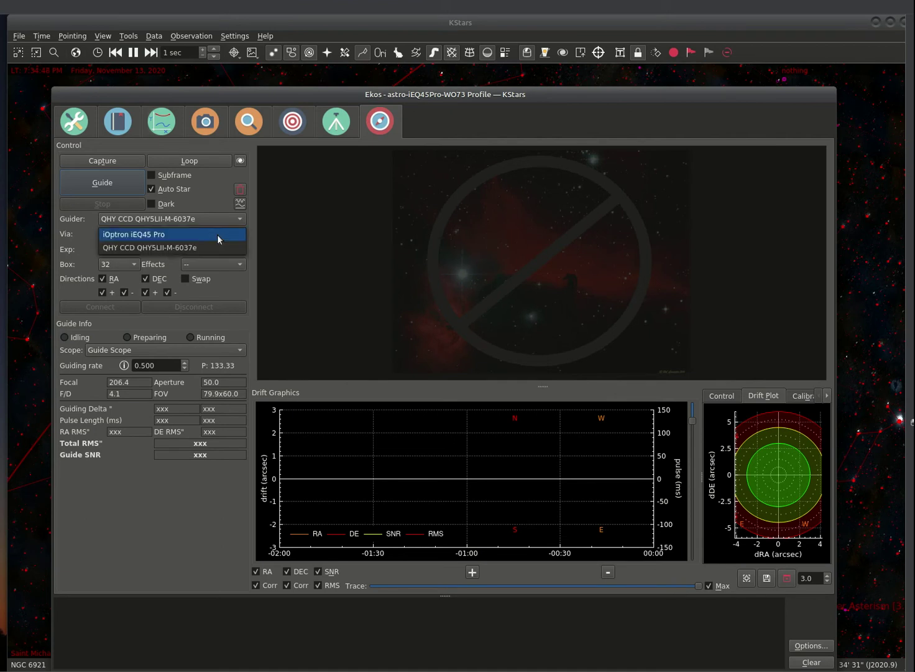
click(217, 234)
click(216, 235)
click(203, 235)
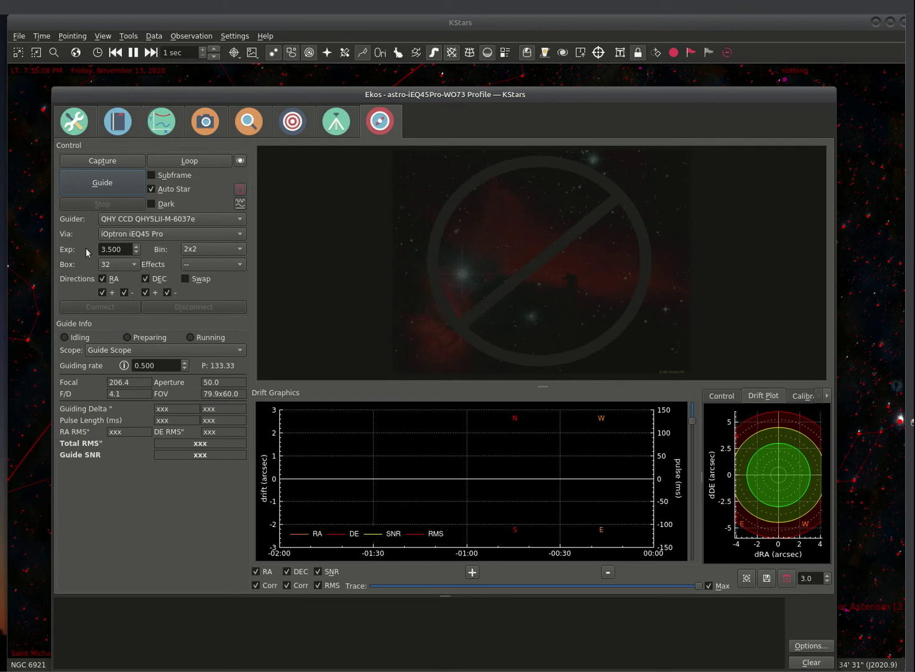
scroll(104, 250, up, 2)
click(118, 185)
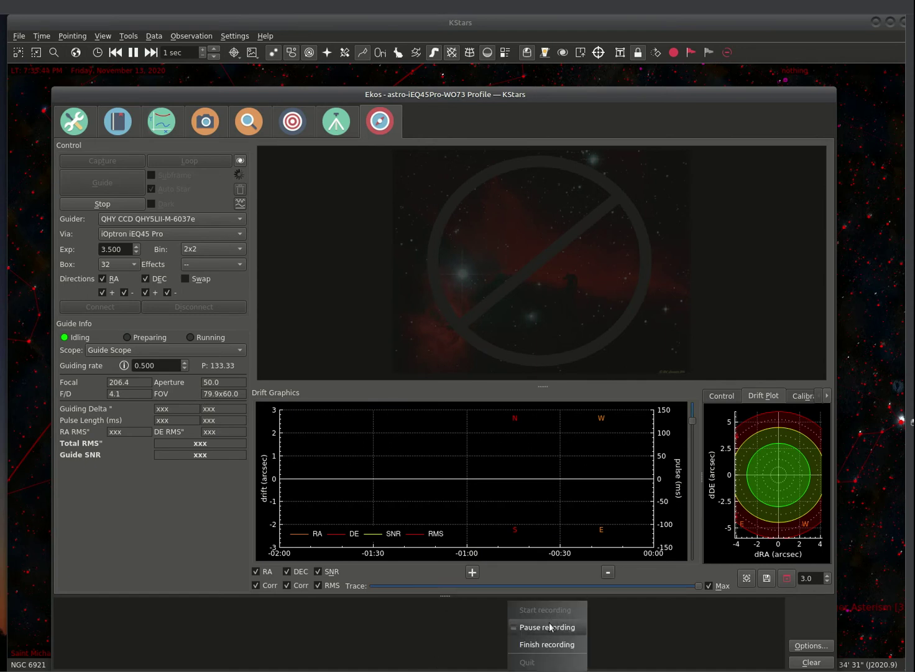
click(549, 622)
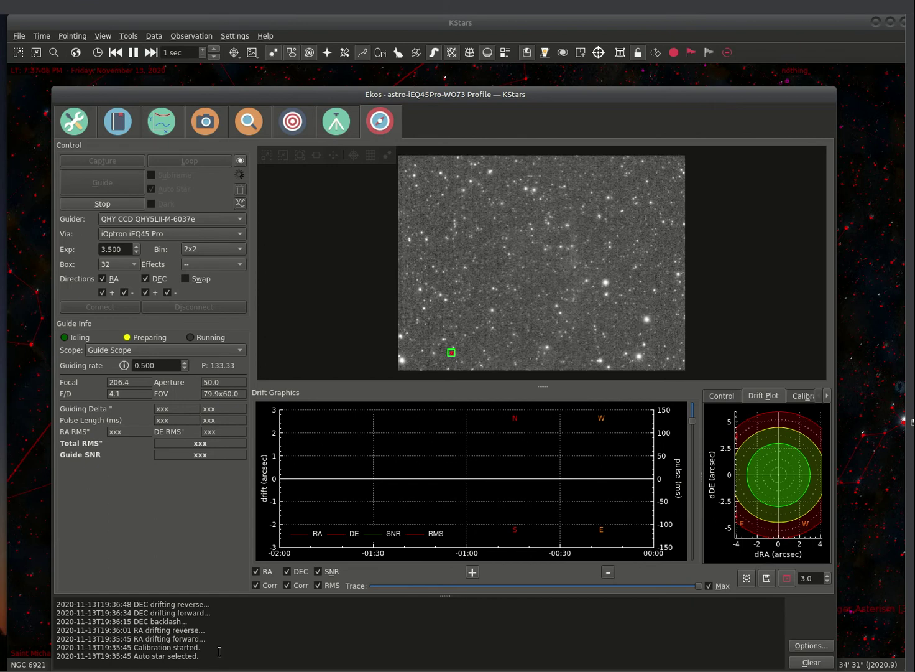
Examine the guiding calibration plot, the drift plot and the RA, DE and pulse readings along the drift graph
click(798, 394)
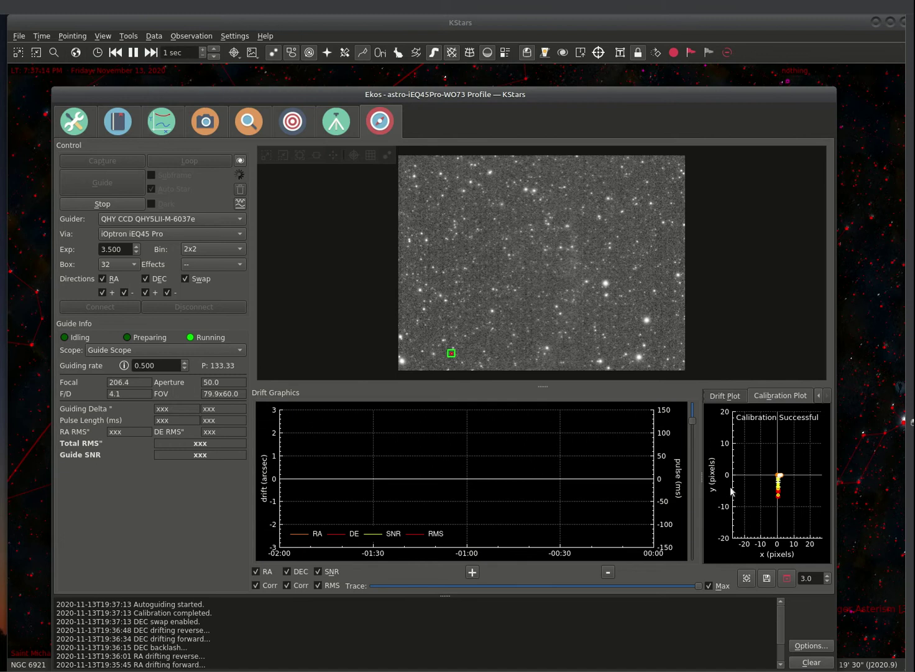
scroll(761, 497, up, 7)
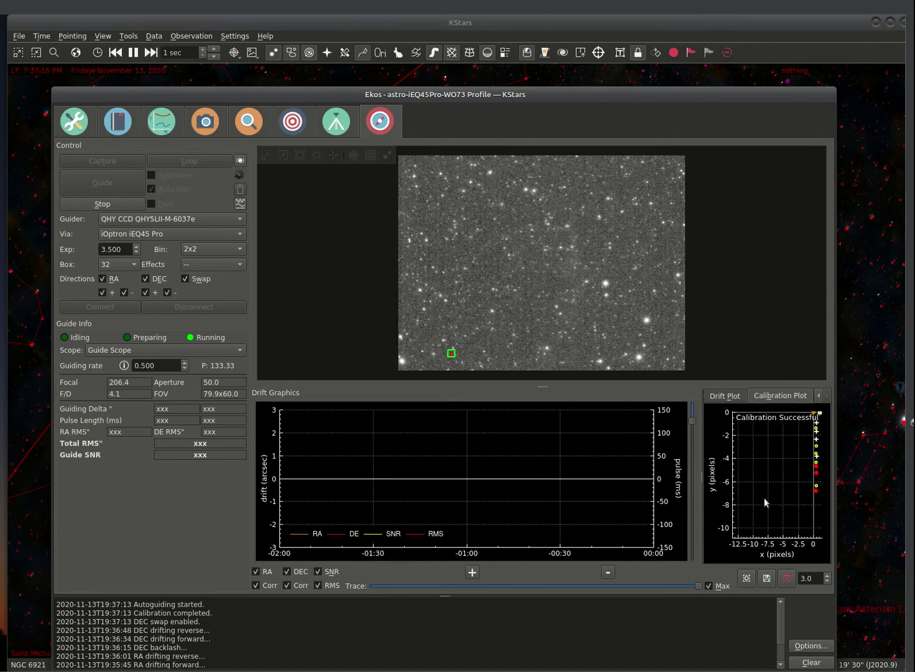
drag(784, 476, 746, 500)
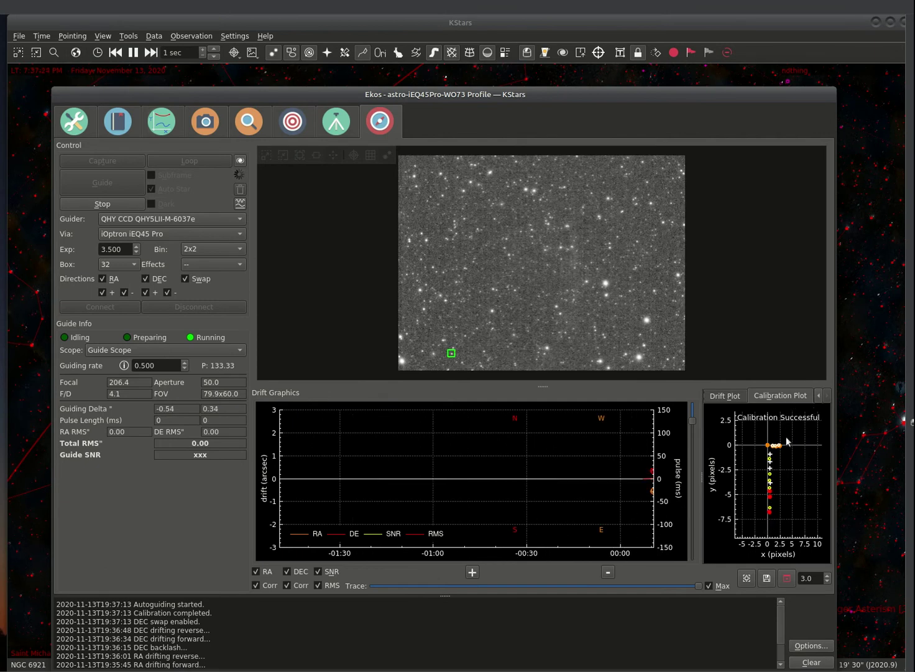
click(722, 397)
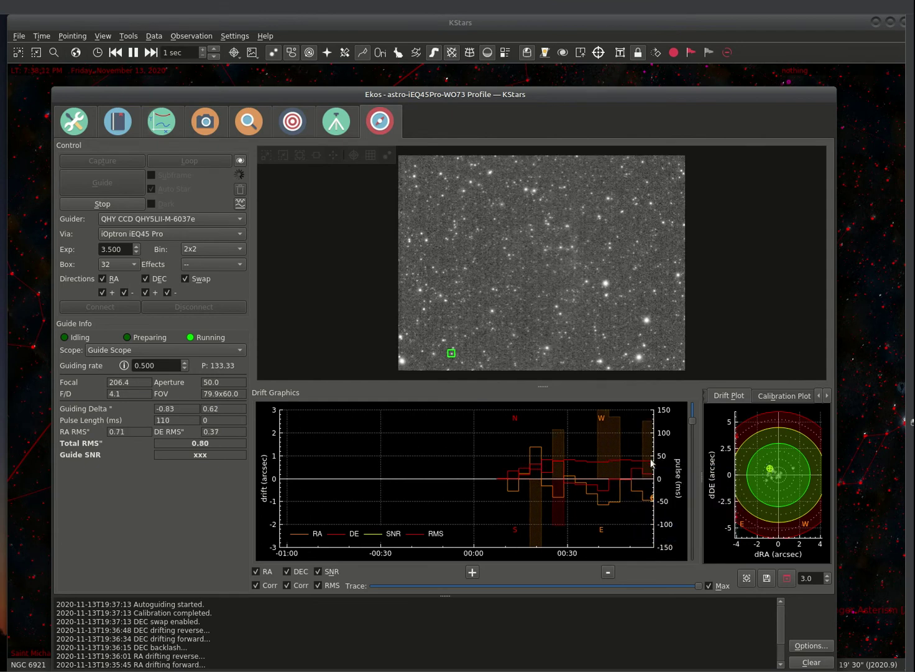
mouse_move(479, 462)
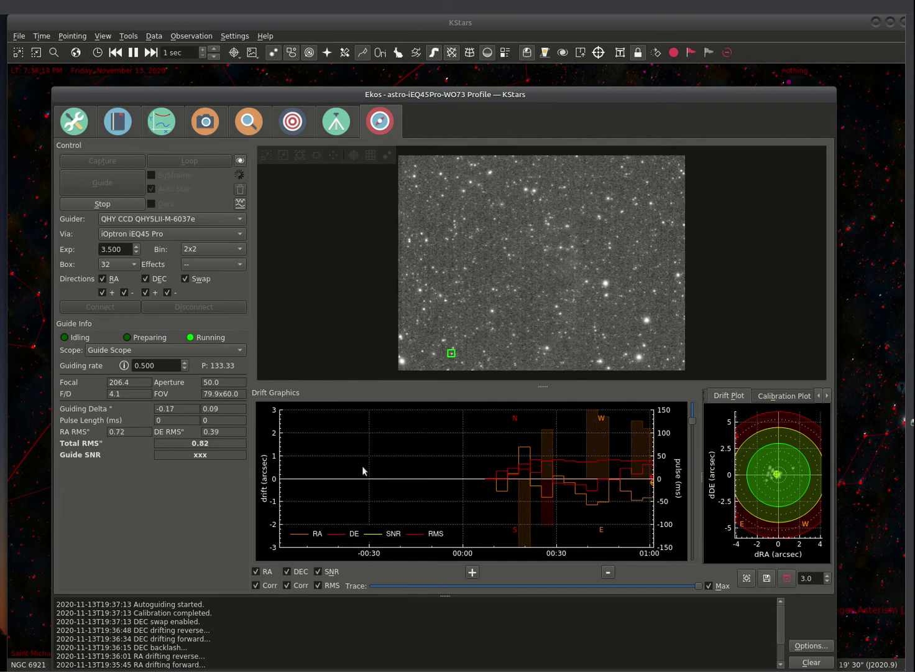
mouse_move(524, 479)
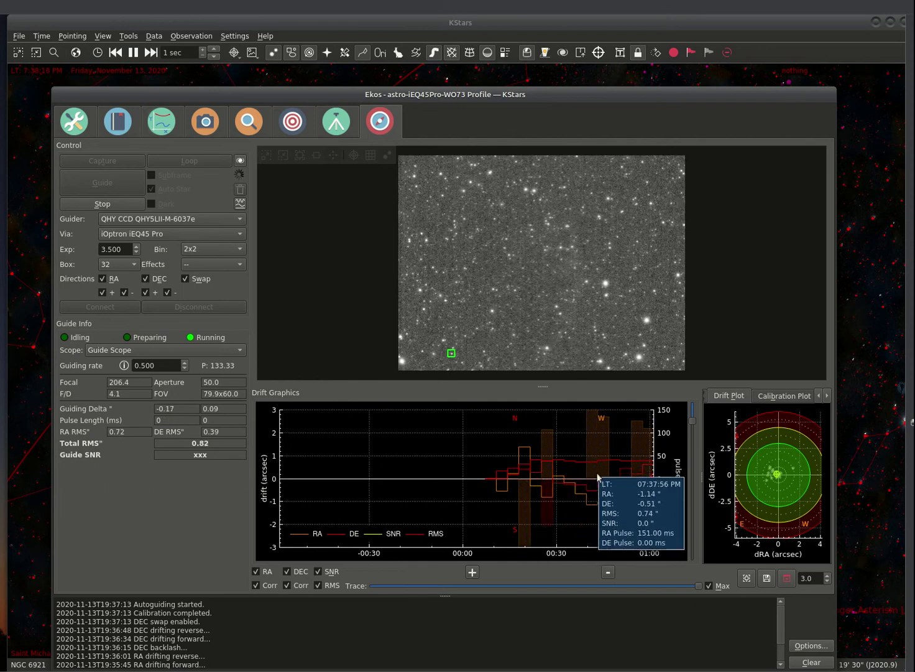
mouse_move(598, 481)
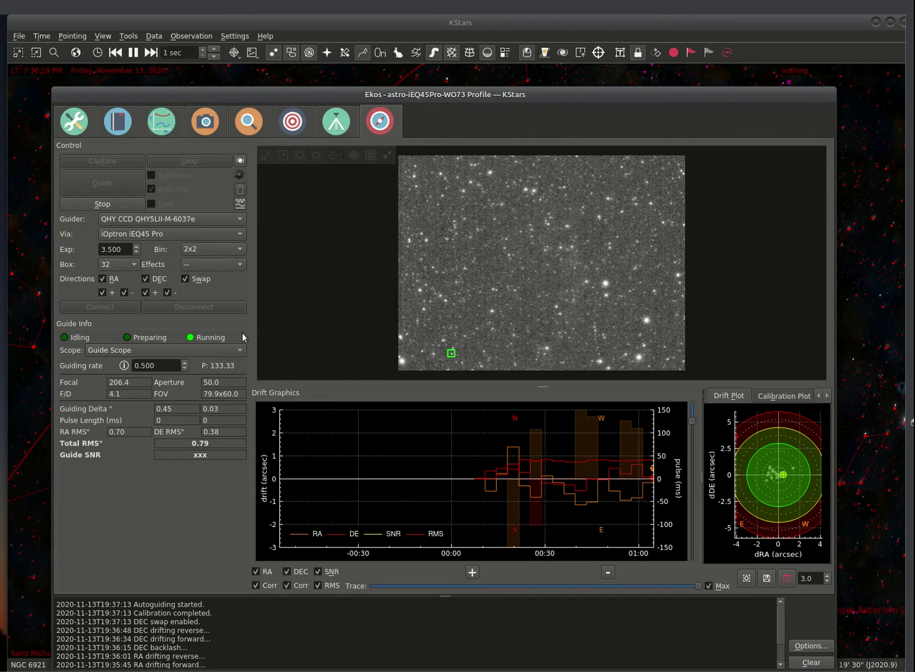
mouse_move(515, 508)
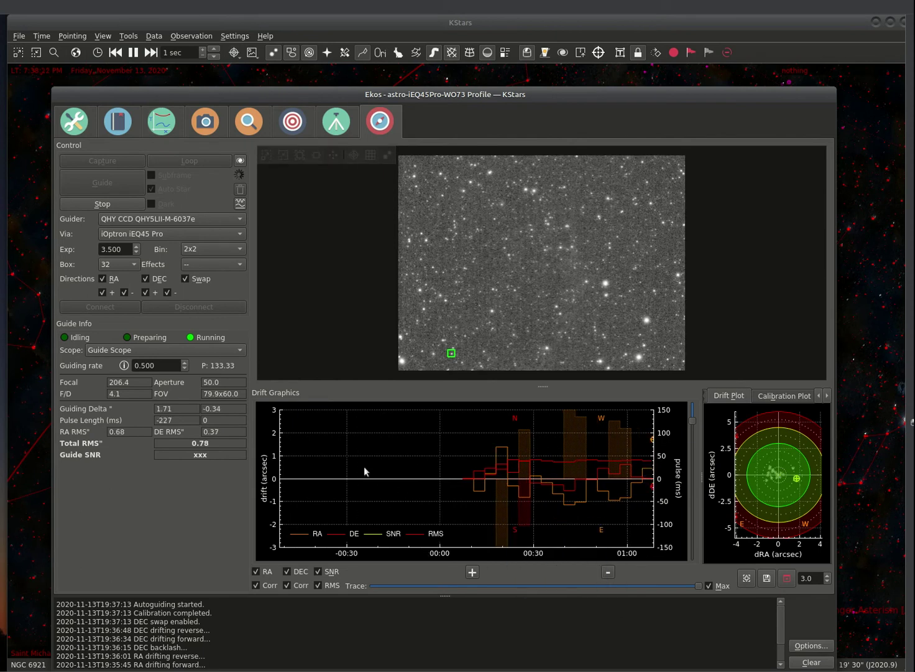
Set the main camera's exposure to 30 seconds and capture a preview with the Lum filter
click(201, 124)
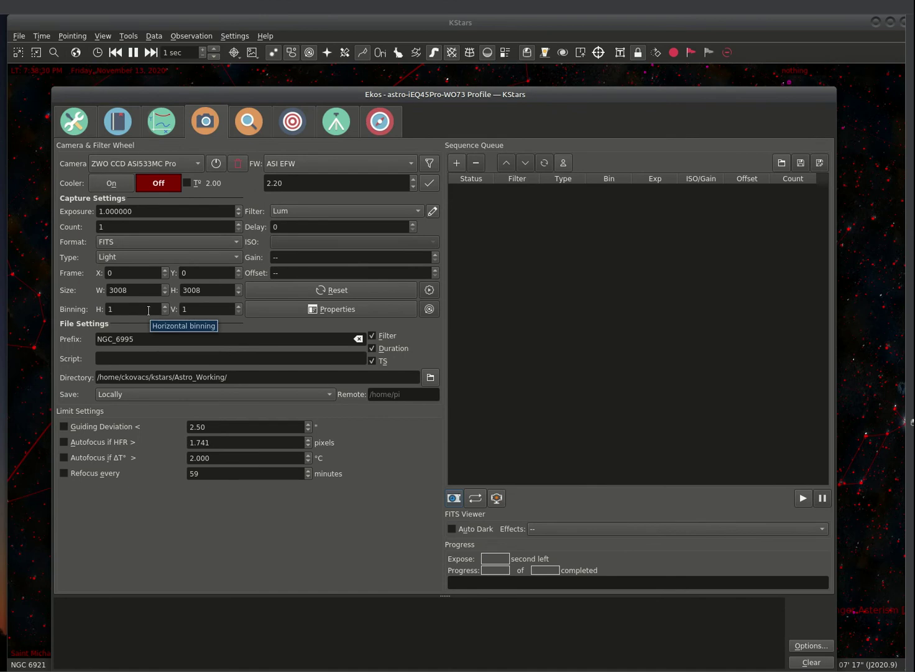
click(103, 209)
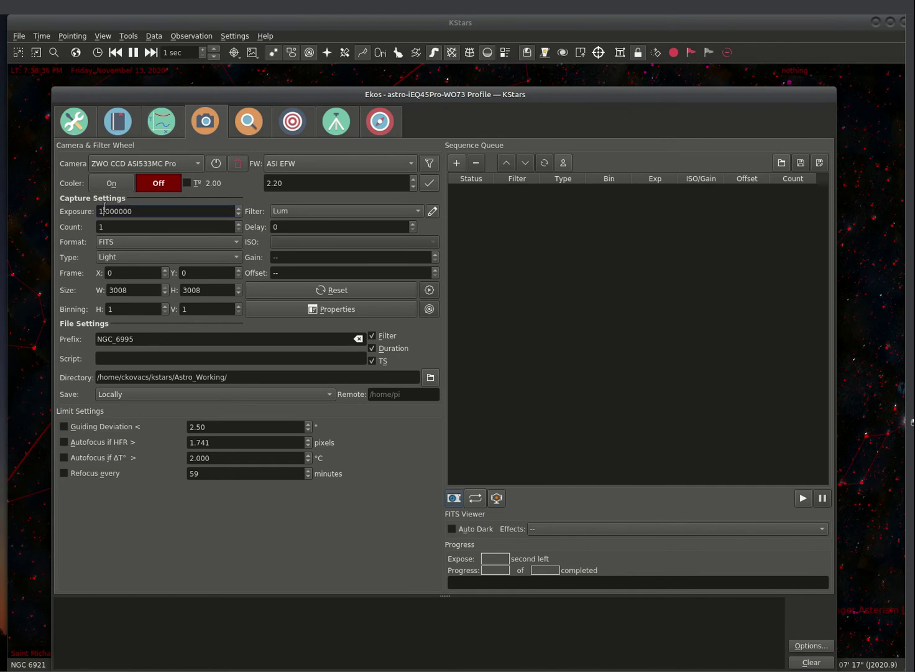
key(BackSpace)
text(35)
key(BackSpace)
text(0)
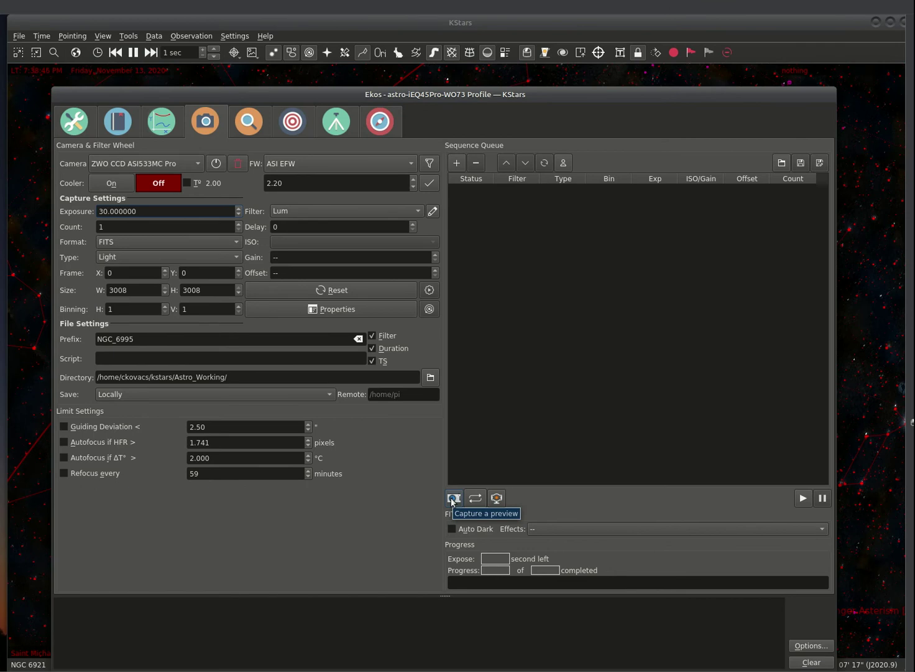
click(453, 498)
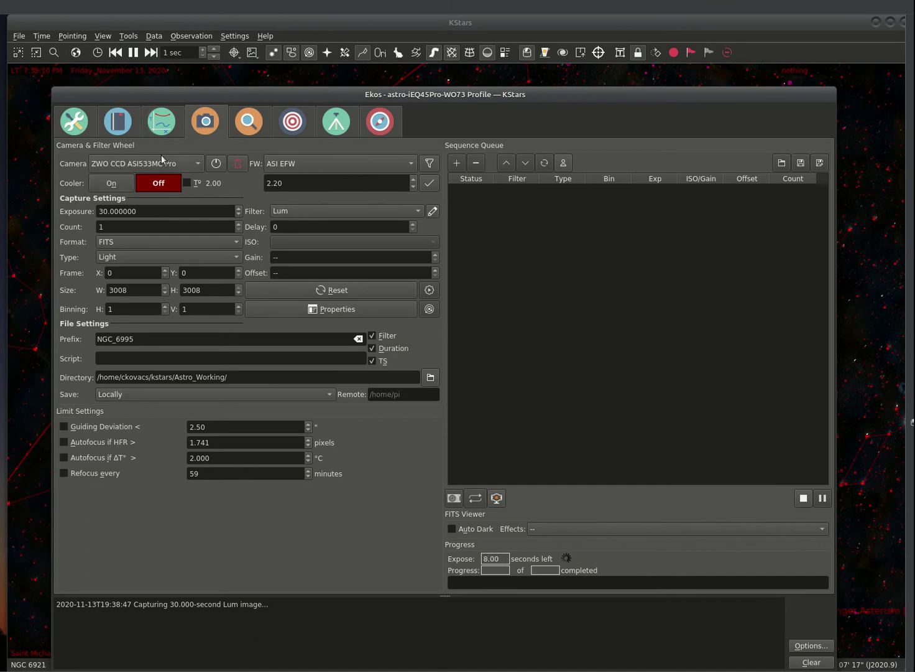
Set the camera cooler's target temperature to -20 and apply it, moving the preview image window out of the way
drag(294, 186, 235, 175)
text(-20)
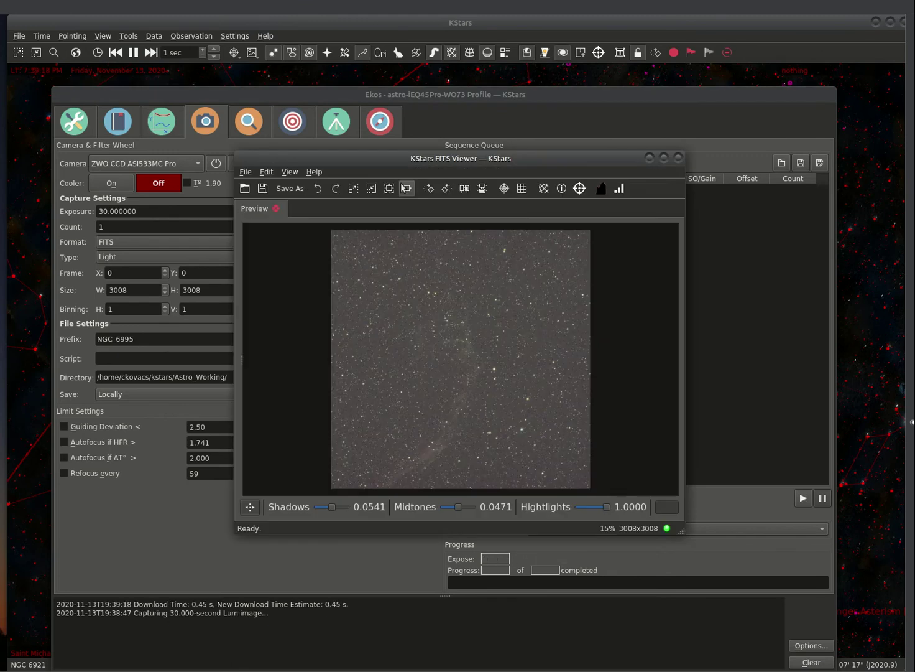
drag(383, 158, 665, 217)
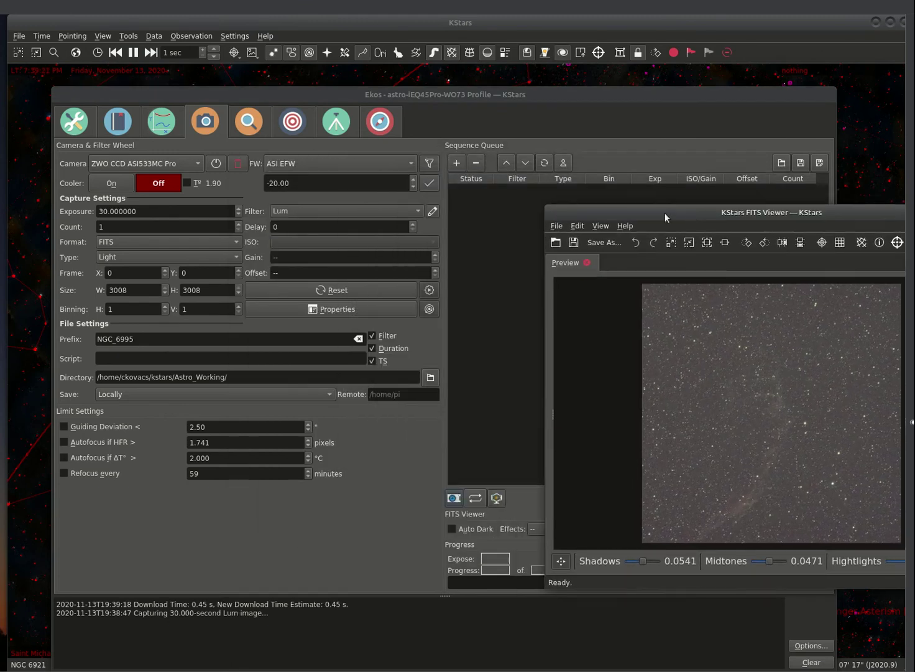
click(429, 184)
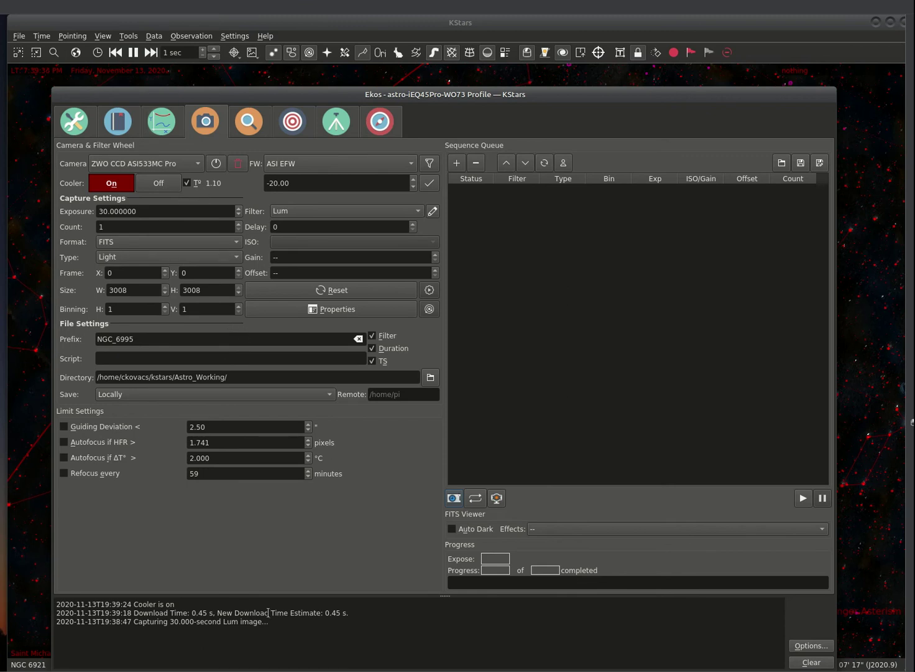
Bring the FITS preview into view, enlarge its window to examine the nebula's framing, and close the viewer
mouse_move(331, 669)
drag(817, 25, 743, 54)
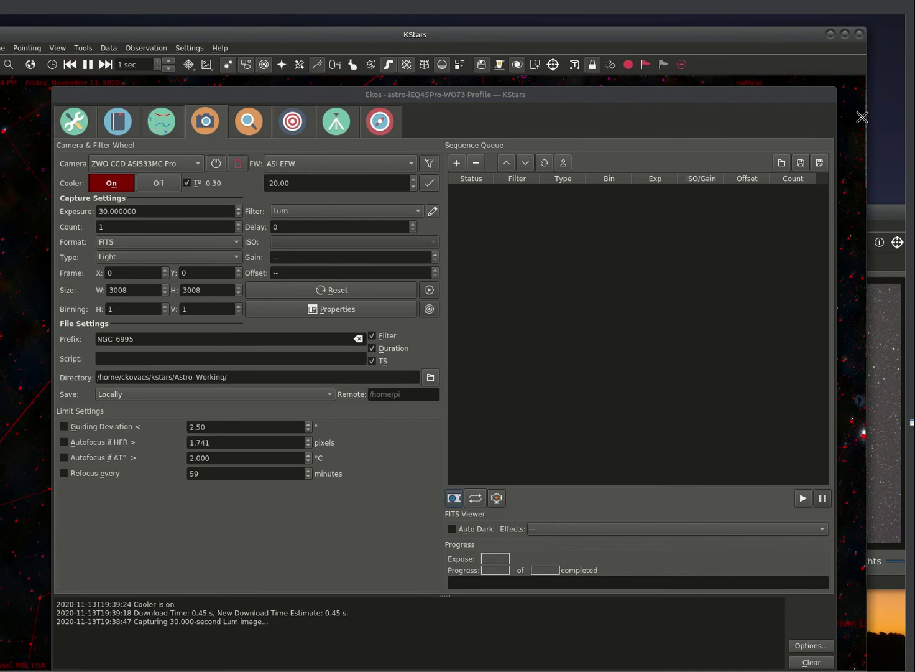
drag(869, 206, 528, 120)
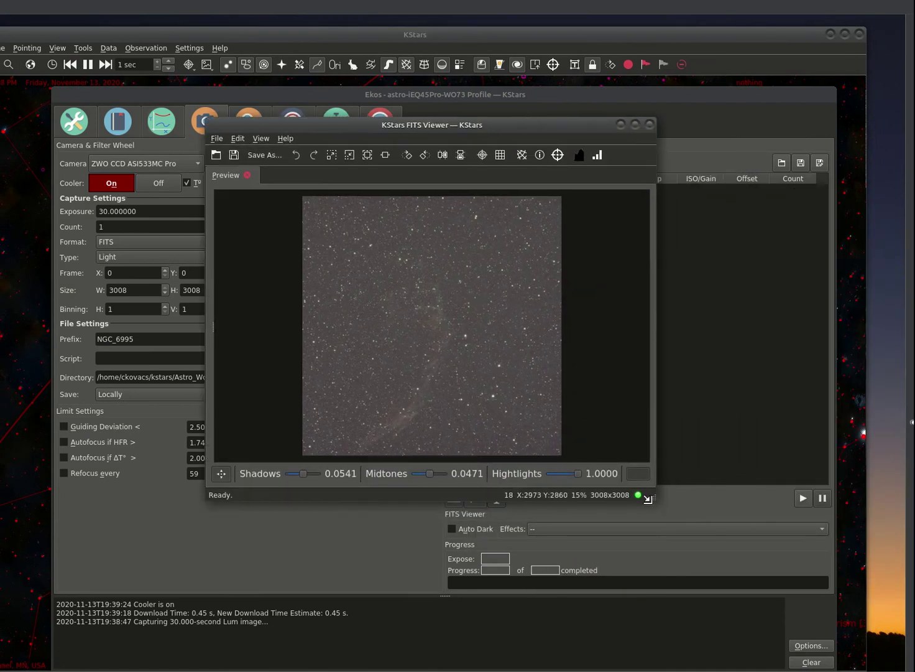
drag(652, 497, 756, 605)
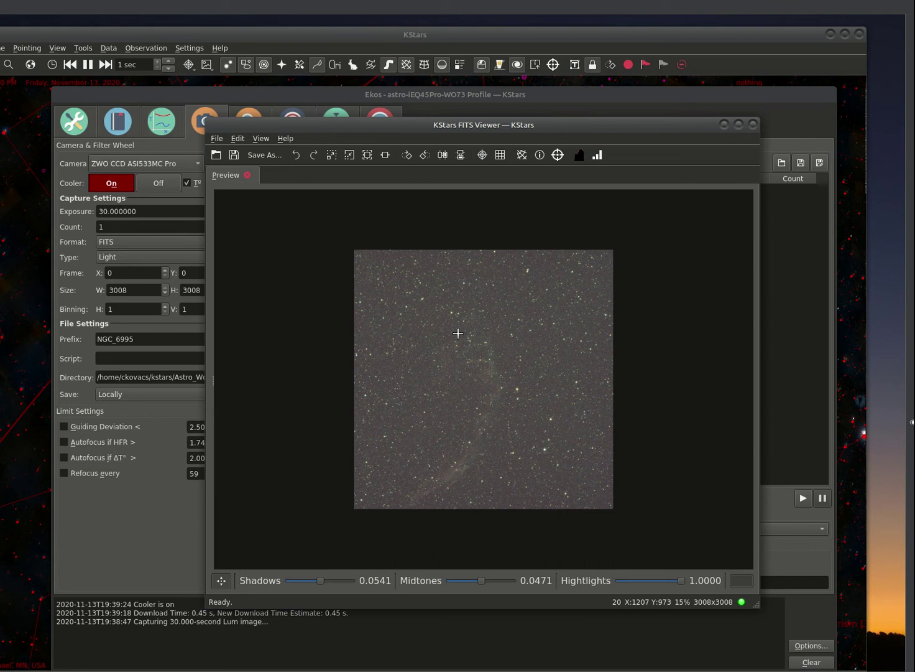
click(753, 125)
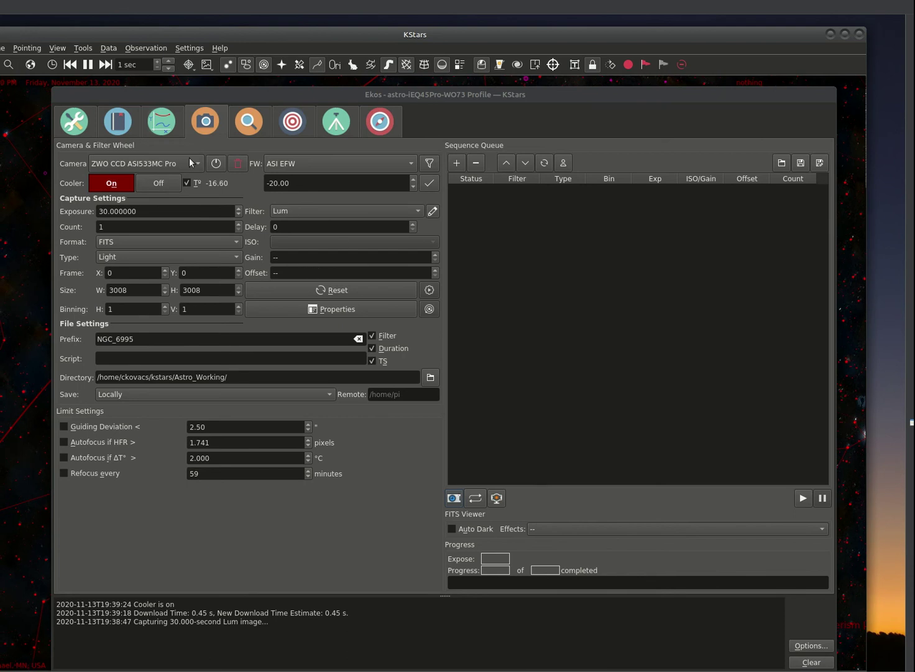
Review the session summary, and set the main camera's frame type to Light in the capture settings
click(71, 122)
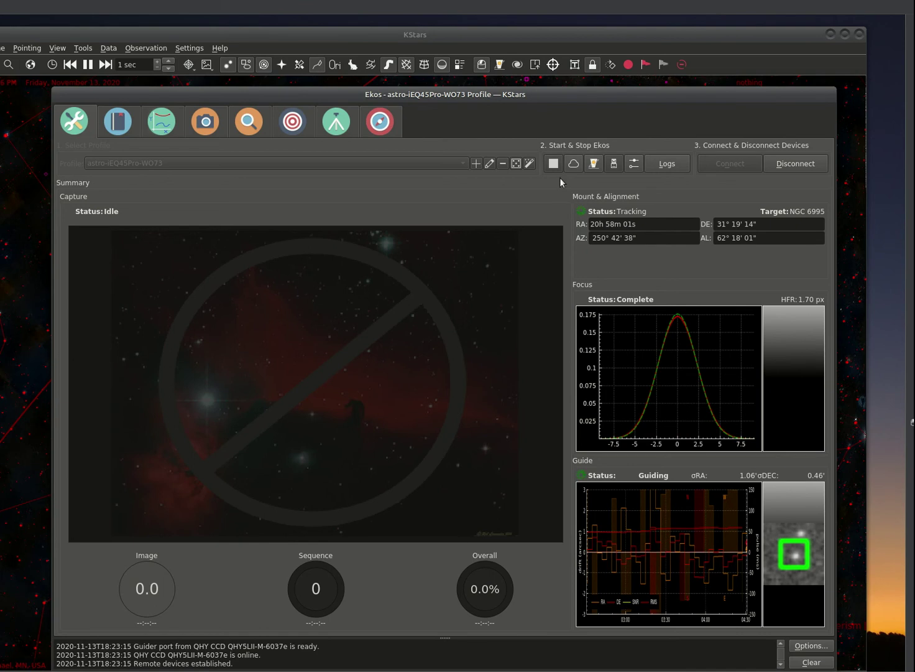
click(208, 122)
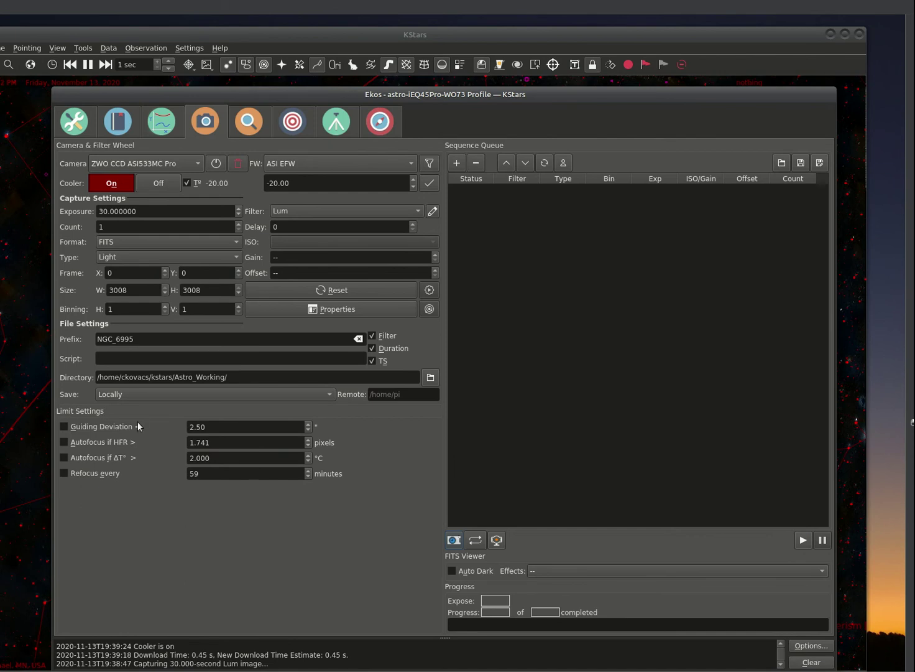
click(110, 256)
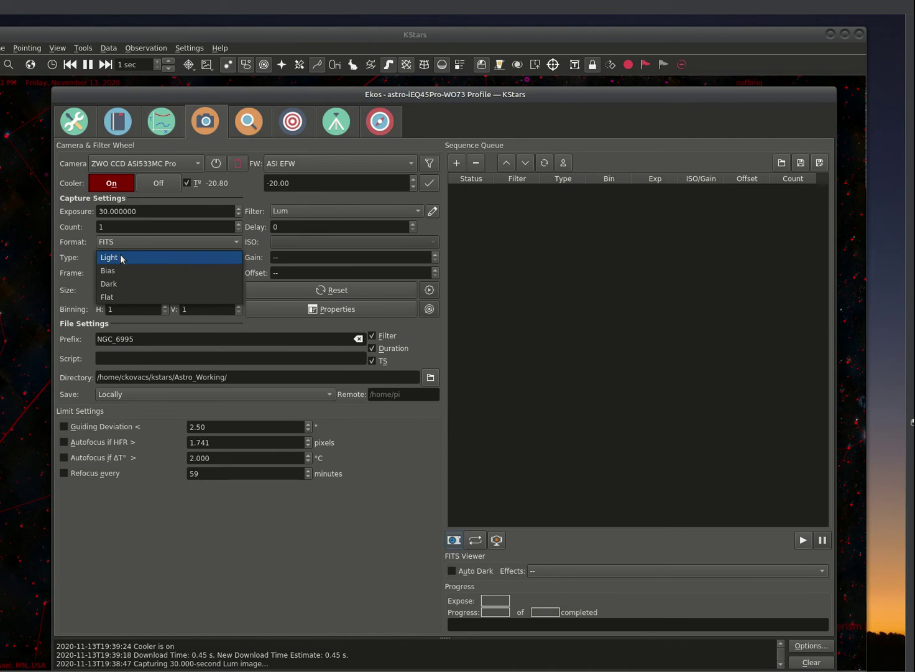
click(120, 254)
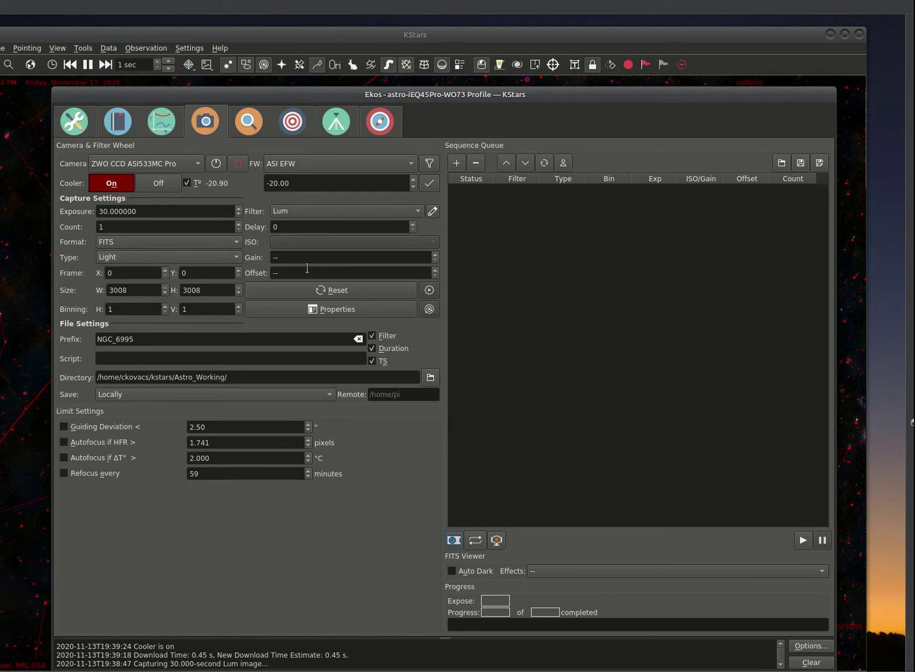
Set the capture gain to 180 and the offset to 50, and enable the 2.50 guiding deviation and 59-minute refocus limits
click(434, 253)
click(434, 253)
click(434, 253)
click(435, 270)
click(435, 270)
click(435, 270)
click(435, 268)
click(436, 269)
click(435, 269)
click(64, 426)
click(64, 442)
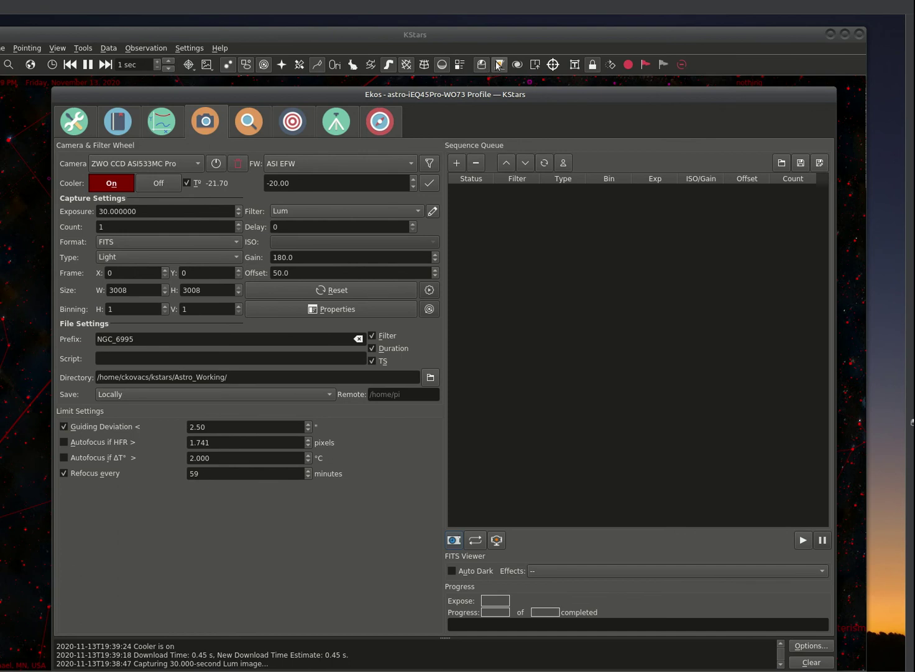
Examine the ZWO CCD ASI533MC Pro's main controls in the INDI Control Panel, and close the panel
click(498, 65)
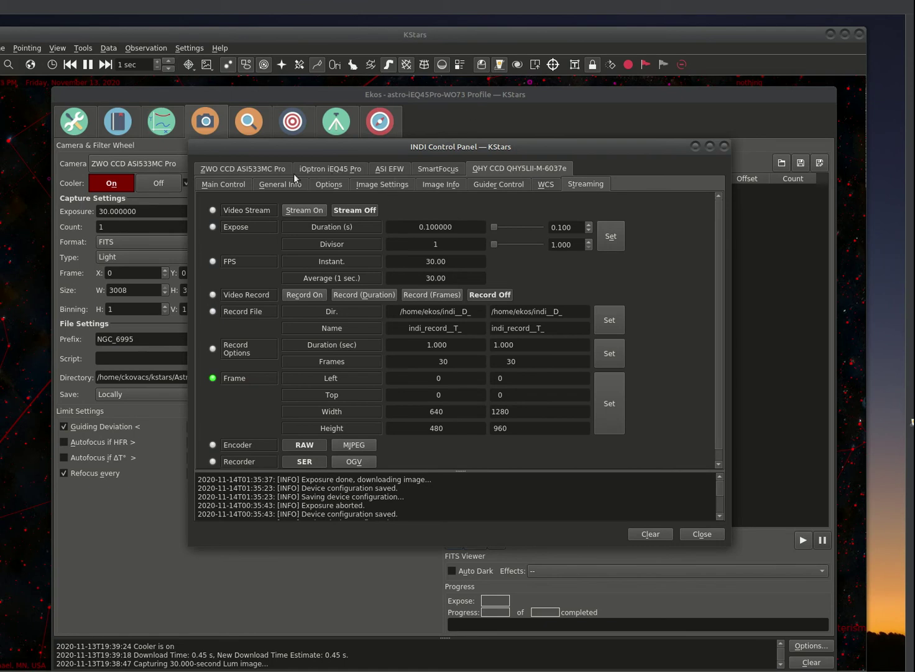
click(265, 168)
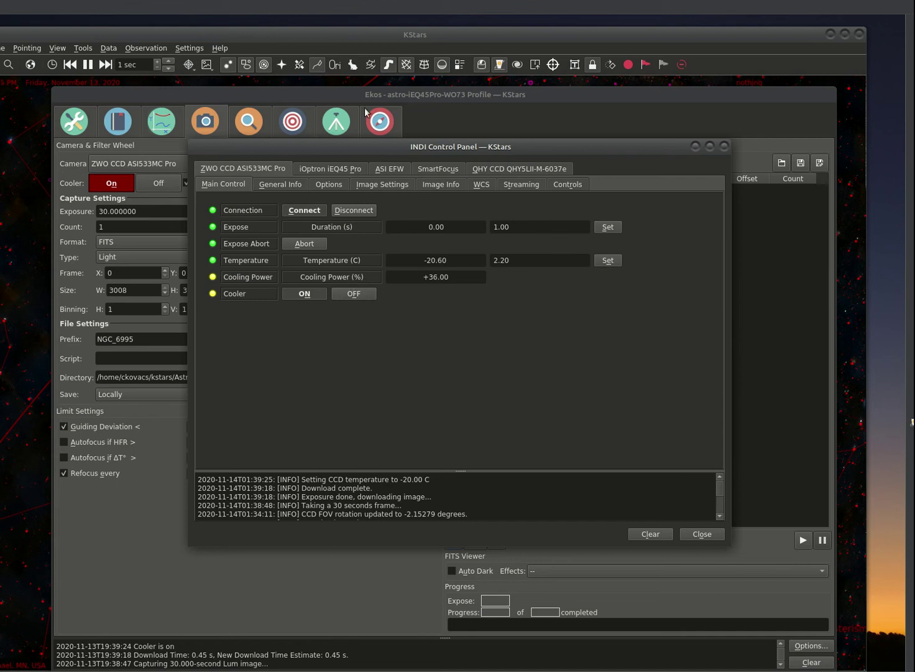
click(704, 534)
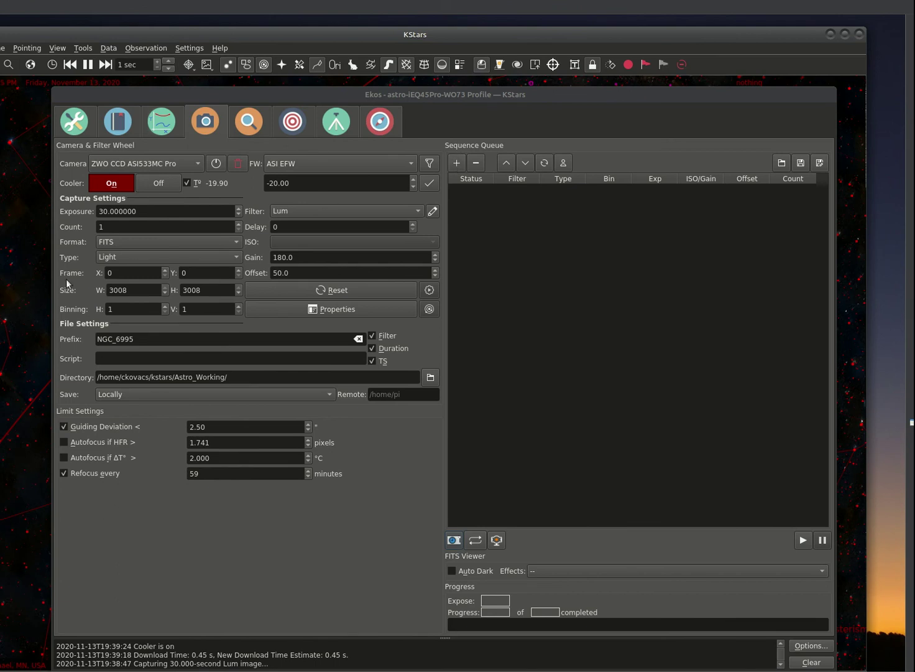
Set the frame count to 5 and add the 30-second Lum light job to the sequence queue
click(106, 225)
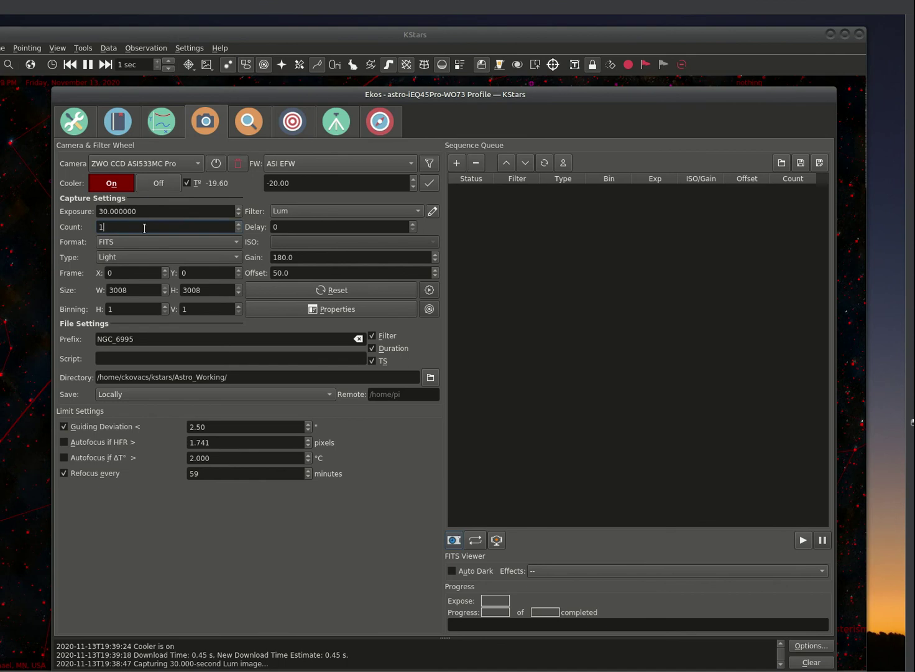
key(BackSpace)
text(5)
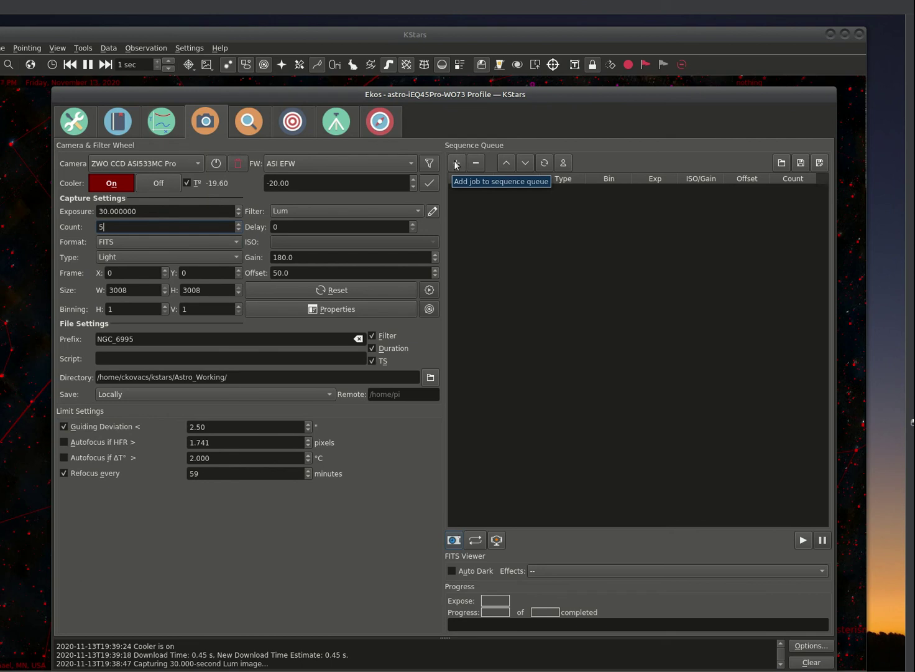
click(456, 164)
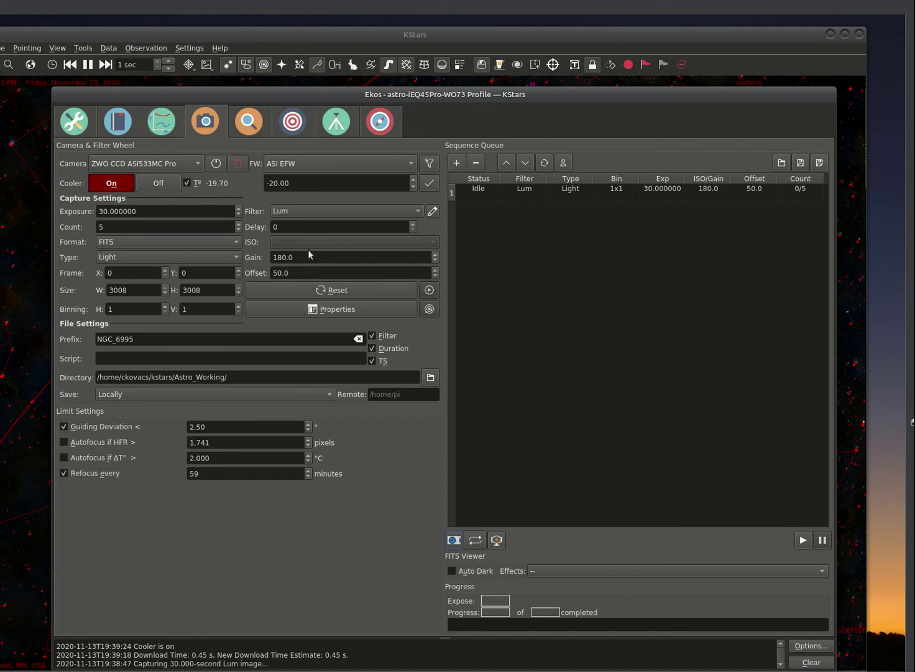
Add a job of five 30-second Dark frames with the file prefix DF_NGC_6995 to the sequence queue
click(206, 258)
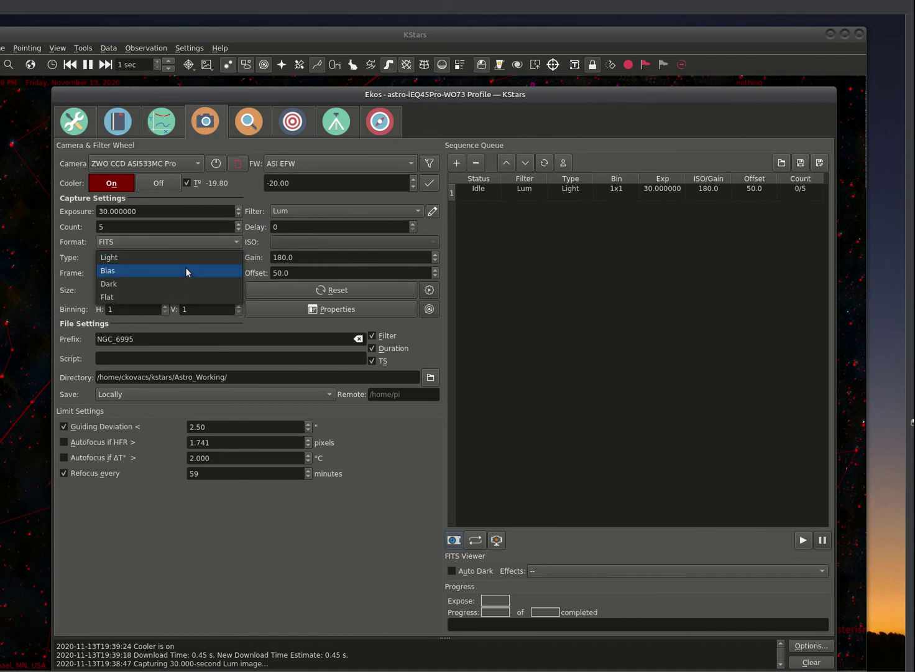
click(141, 287)
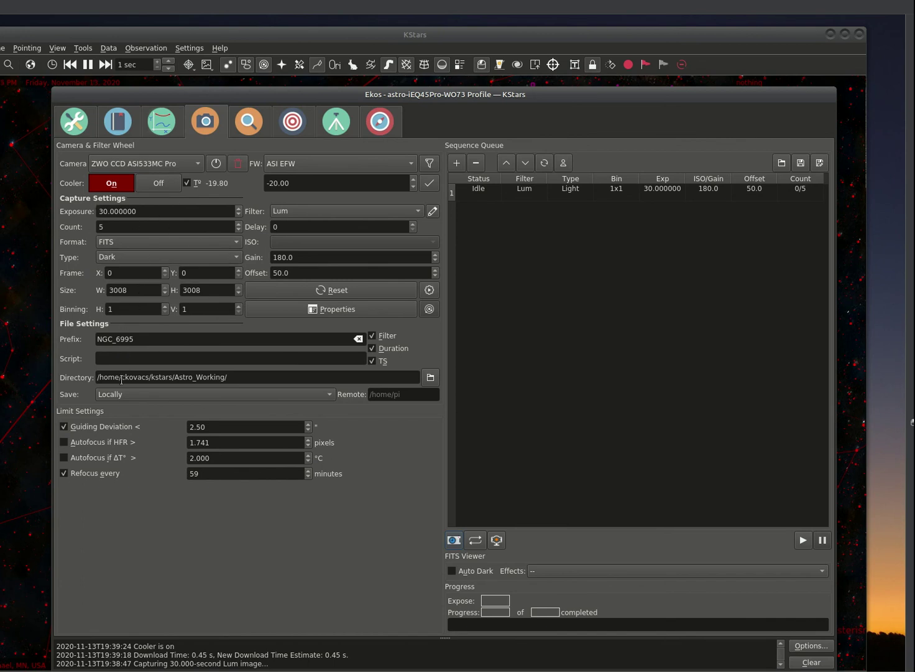
click(97, 339)
text(DF_)
click(457, 163)
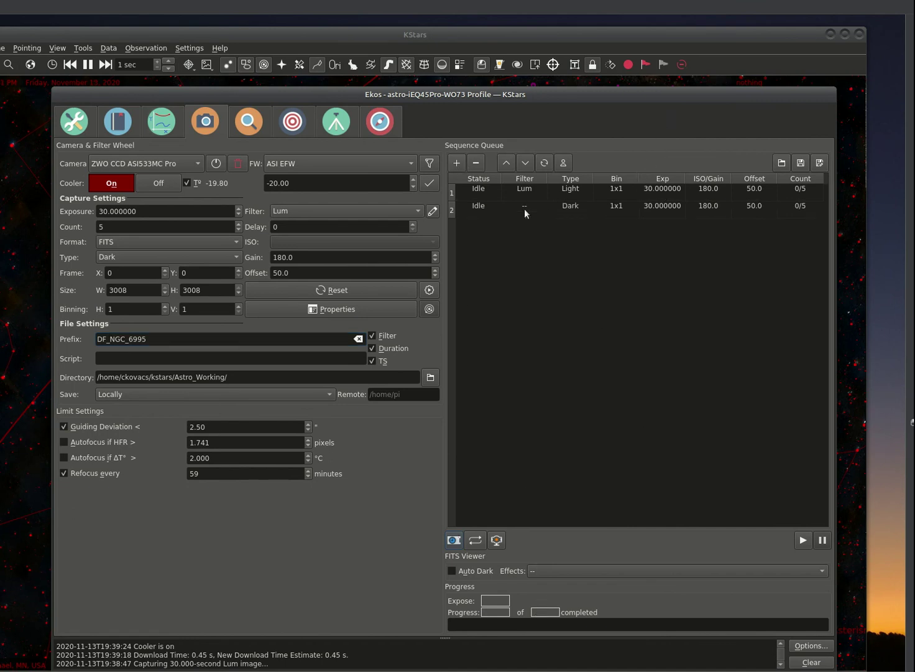
Check the autoguiding graphs, and start the sequence queue with the light and dark jobs
click(380, 122)
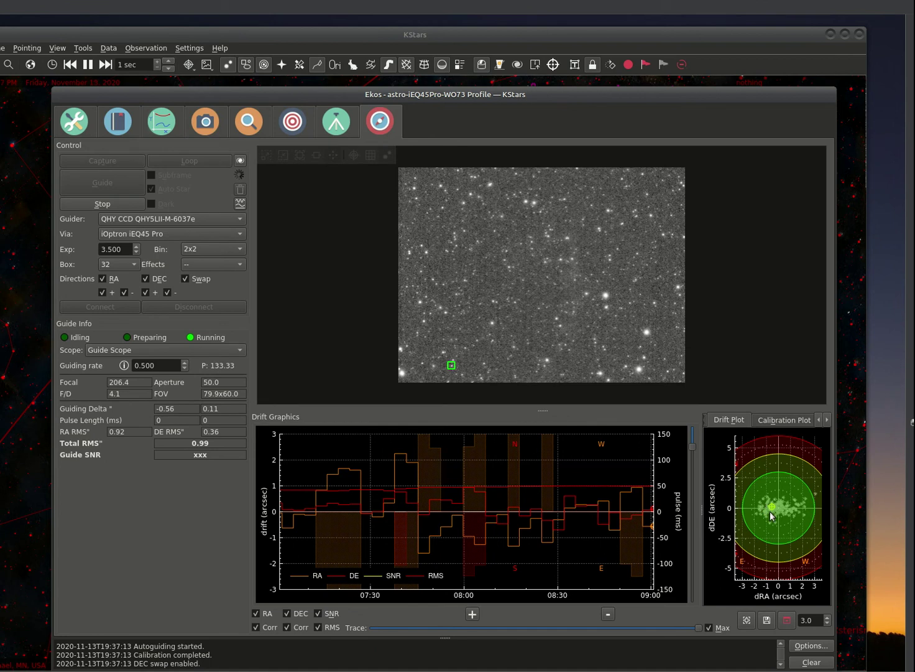
click(203, 127)
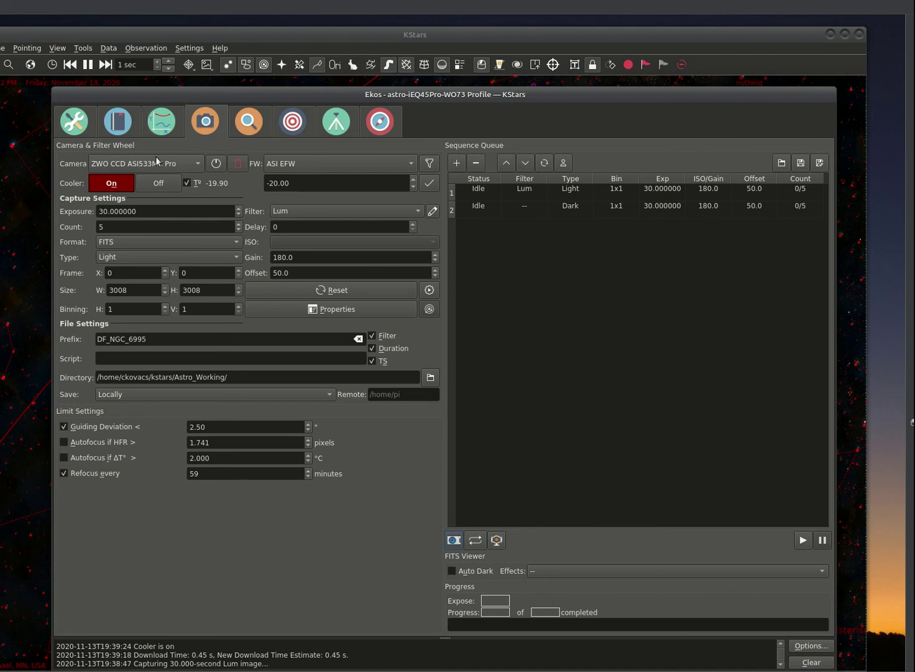
click(801, 540)
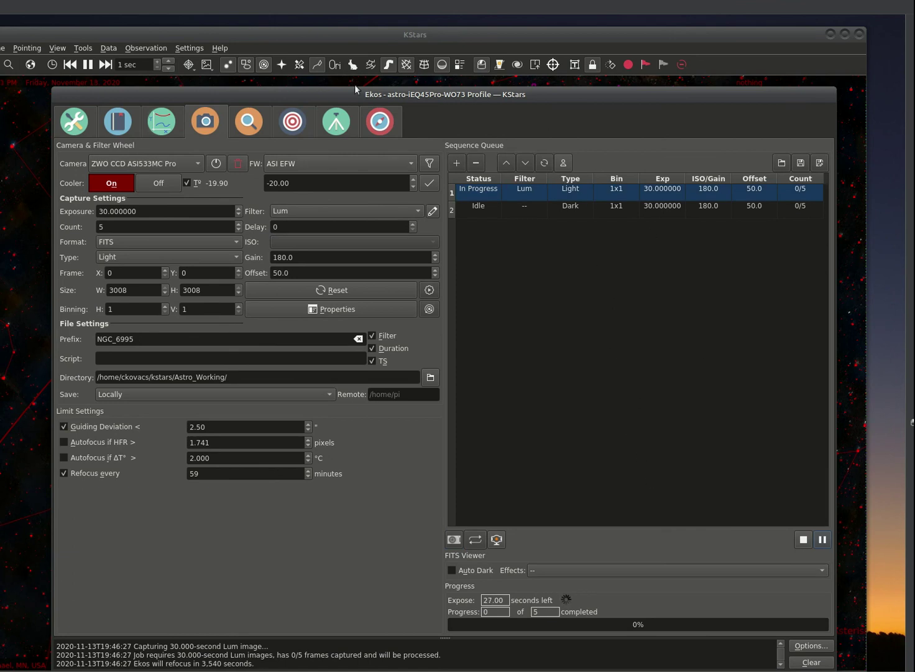
Monitor the running sequence in the session summary, zooming out to view the whole captured light frame
click(76, 124)
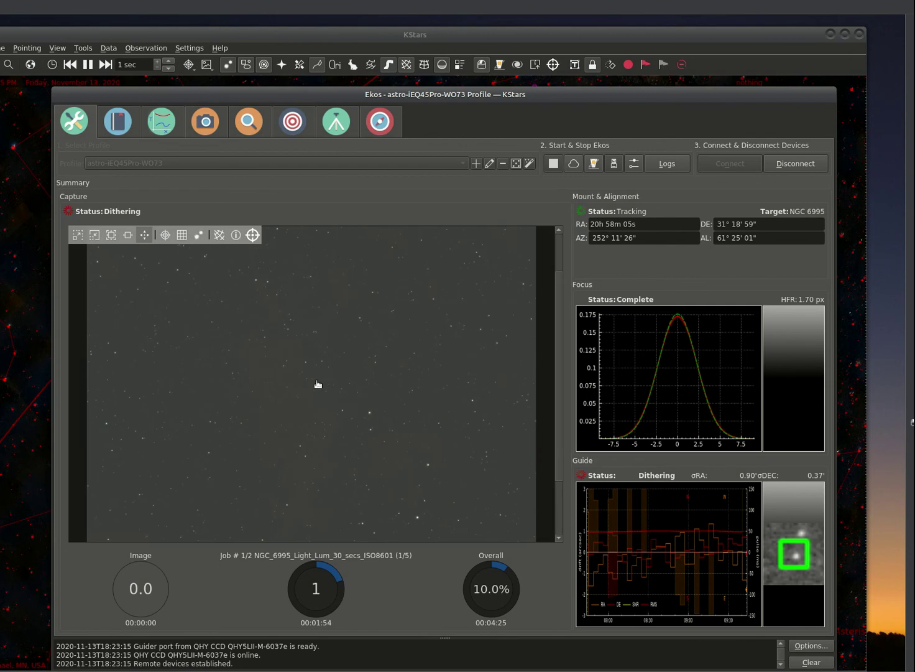
scroll(318, 382, down, 2)
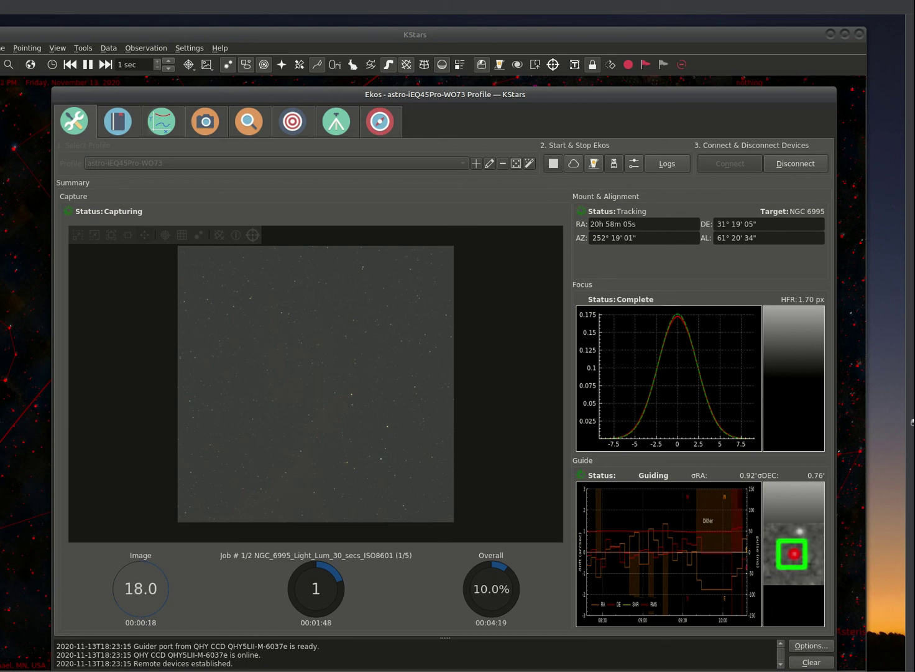
click(527, 665)
click(547, 629)
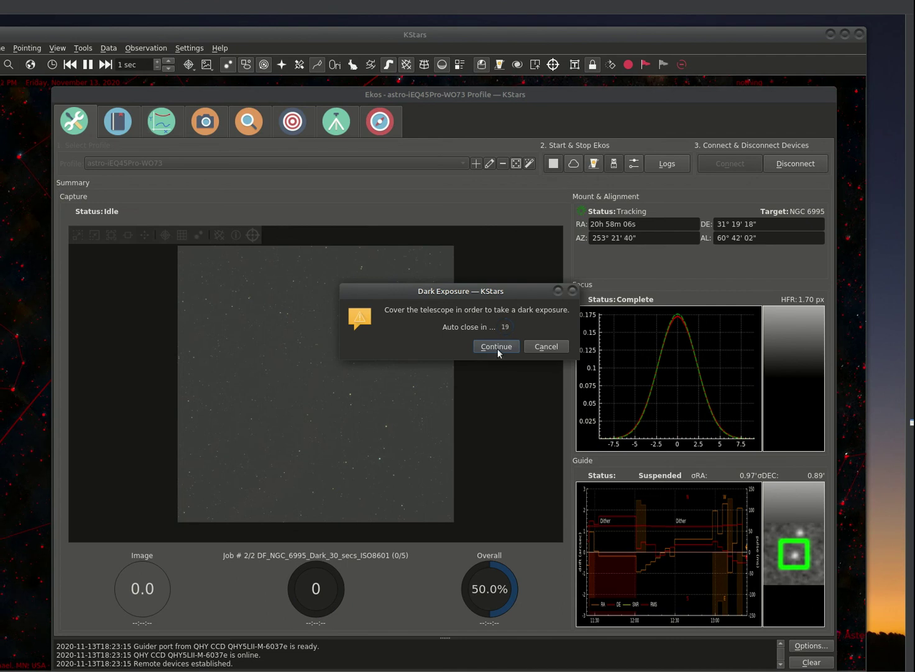
Confirm the telescope is covered for the dark exposures, and check the dark job's progress in the sequence queue and summary
click(499, 349)
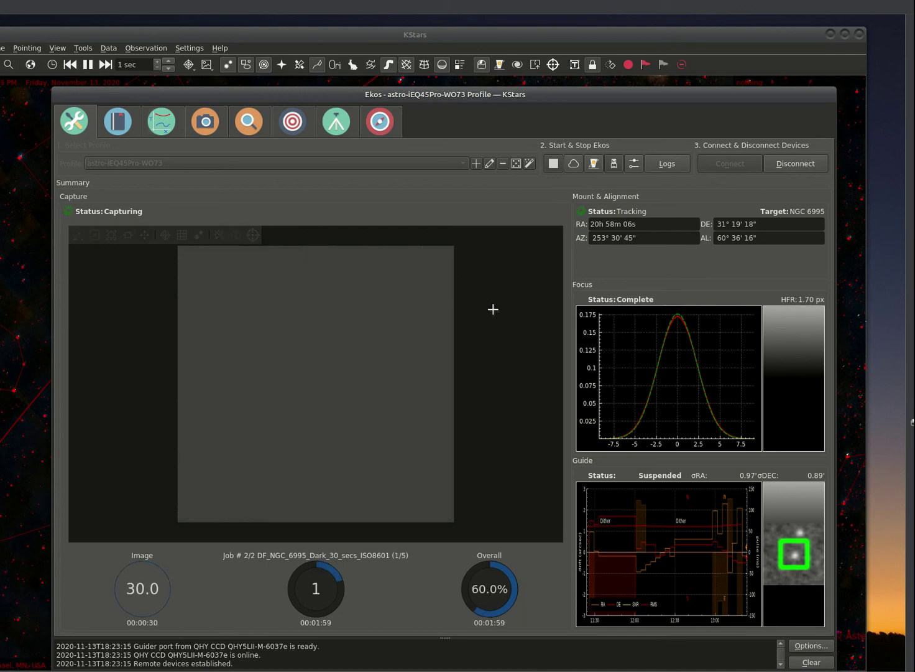
click(200, 124)
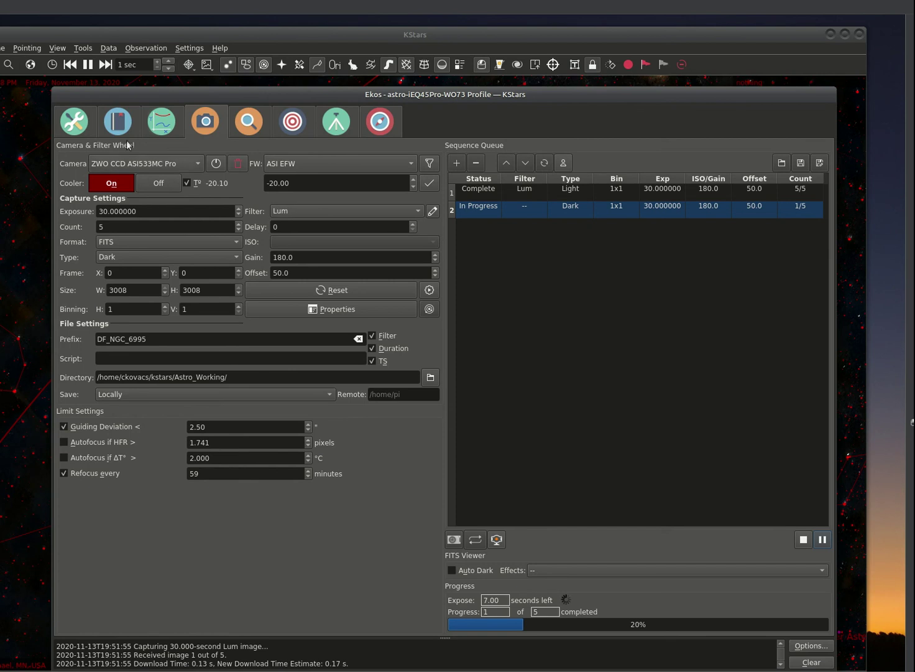
click(76, 127)
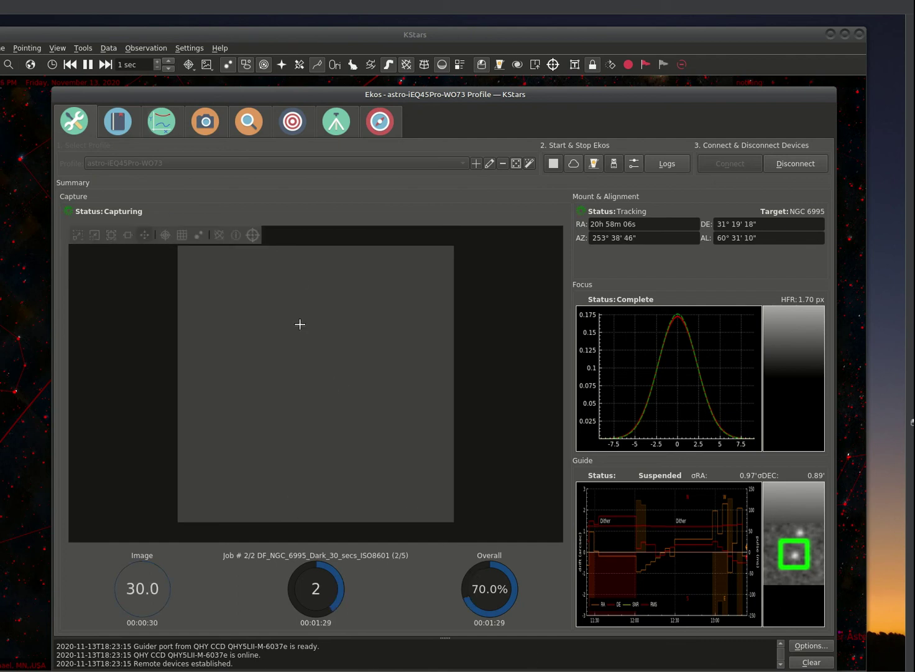
Examine the session's timeline and statistics, the scheduler's job options and the capture status in the summary
click(162, 122)
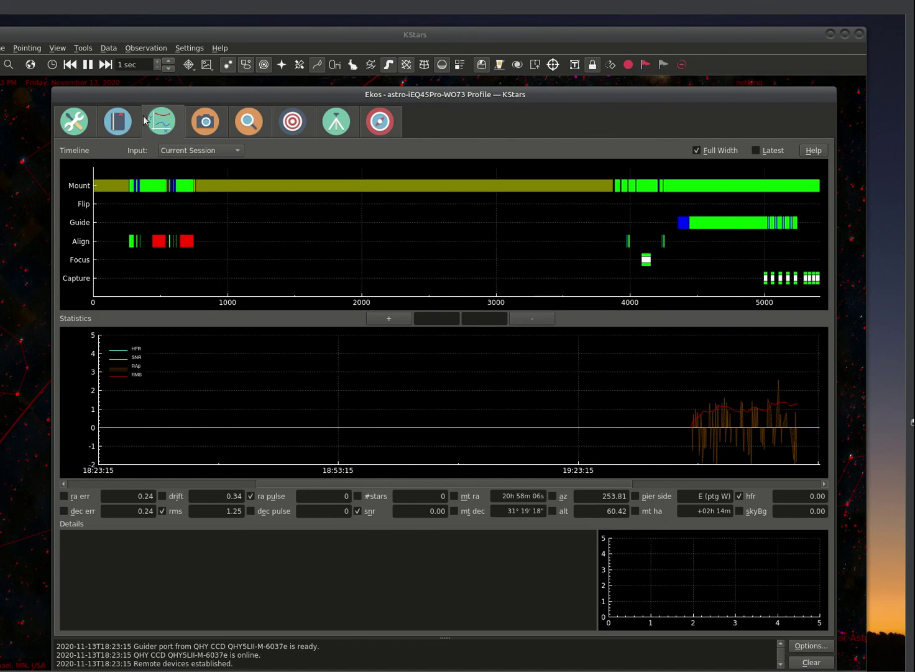
click(117, 122)
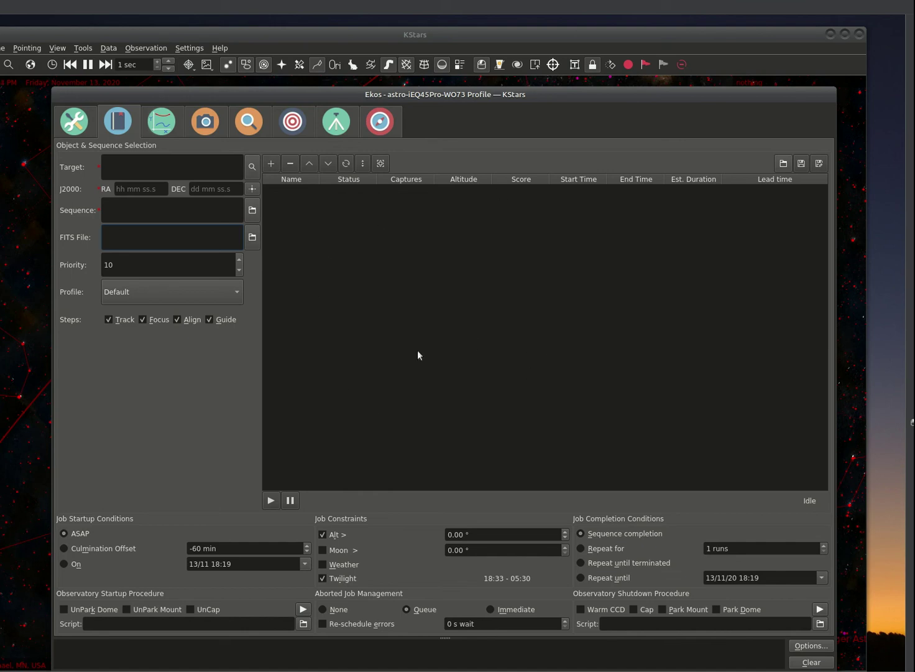
click(83, 124)
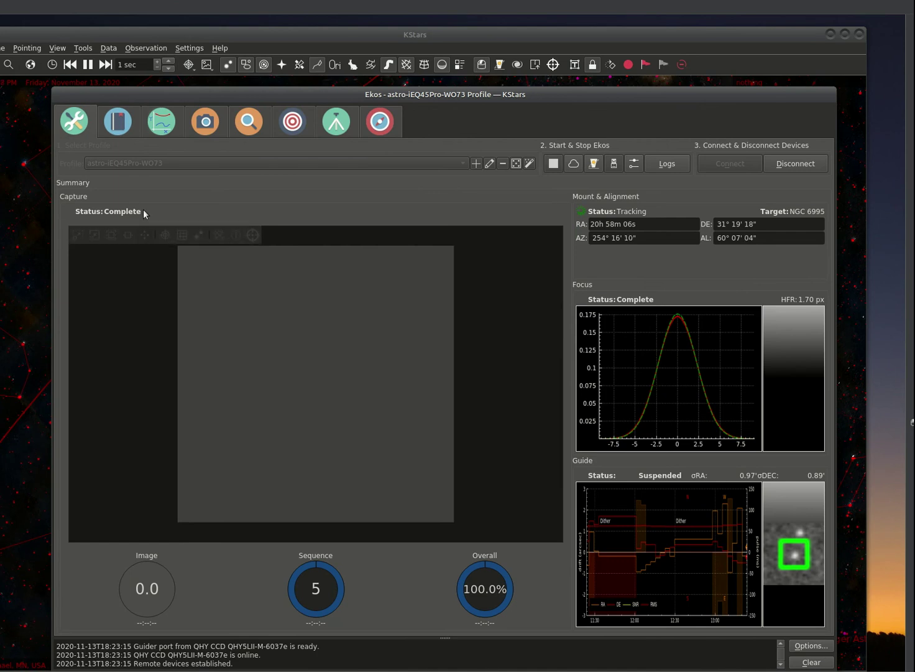
Check the status of both jobs in the sequence queue, and review the guiding drift graphs and plot
click(205, 118)
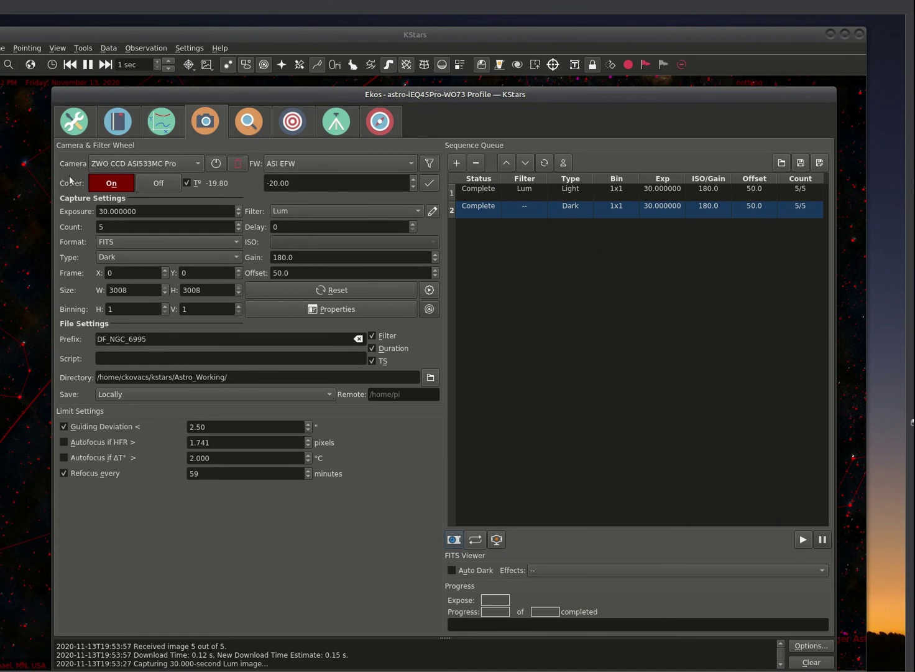
click(379, 122)
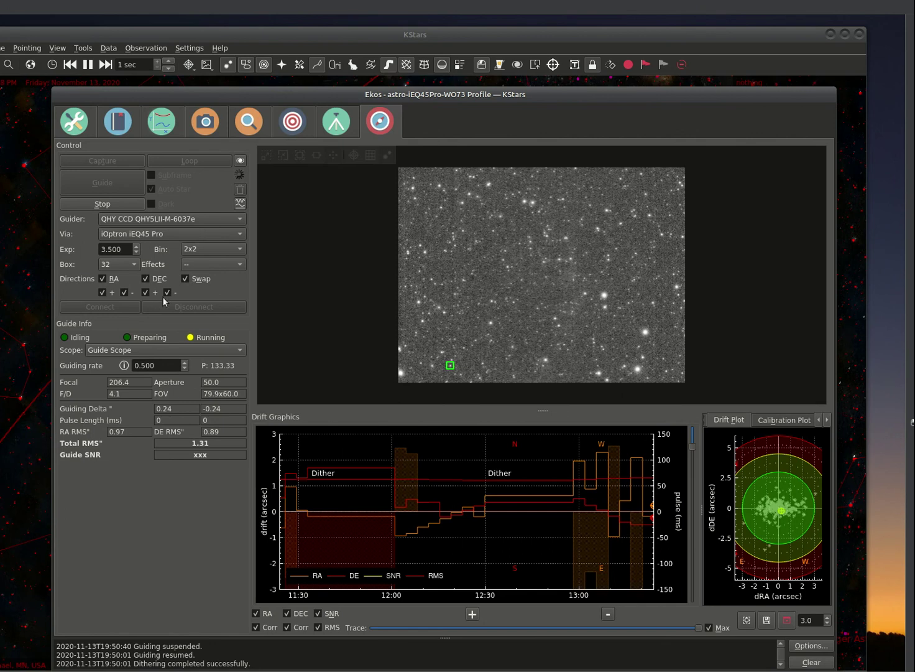
click(208, 125)
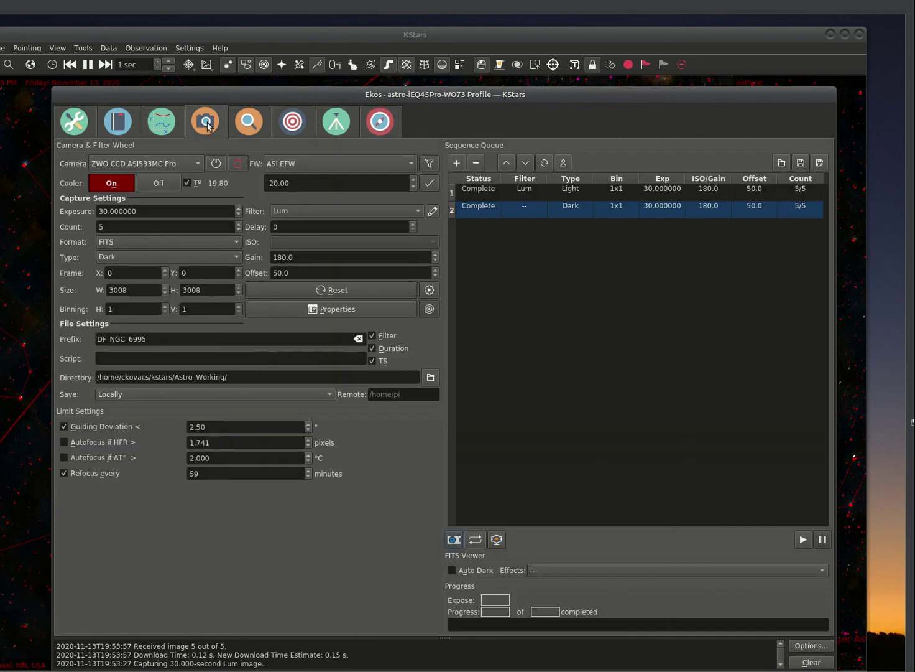